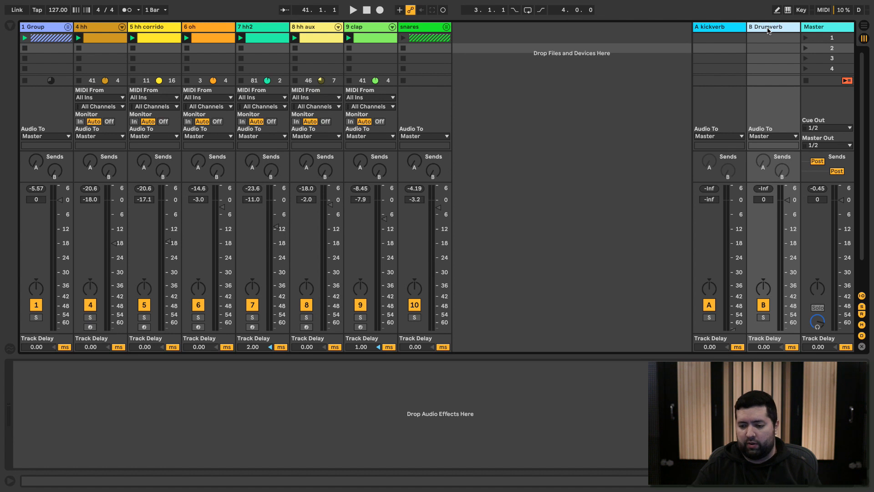
- Enlarge the clip slot area above the mixer and solo the B Drumverb return track
click(420, 185)
drag(569, 86, 569, 147)
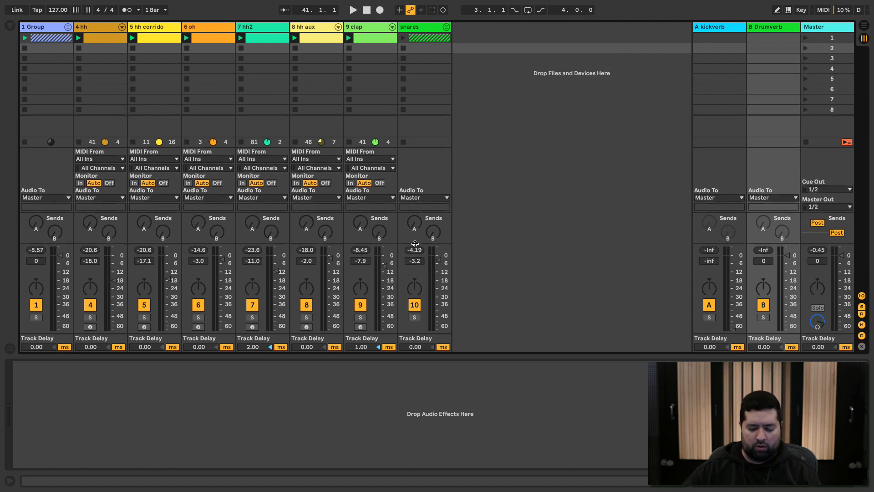
click(775, 46)
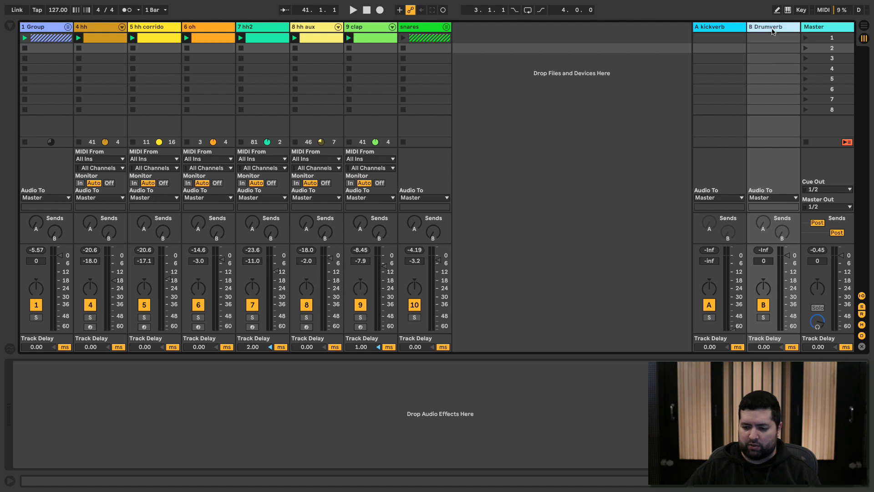
click(764, 319)
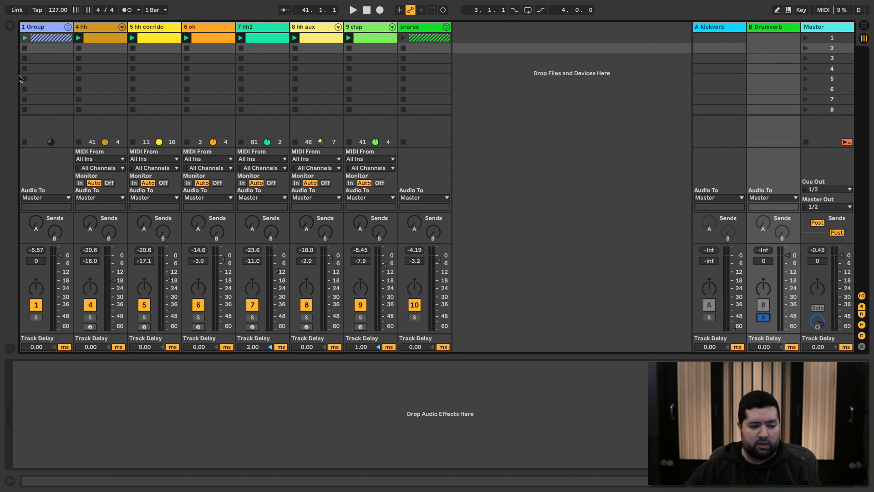
- Load the Slate Digital VerbSuite Classics plug-in from the browser onto the B Drumverb return track
click(10, 26)
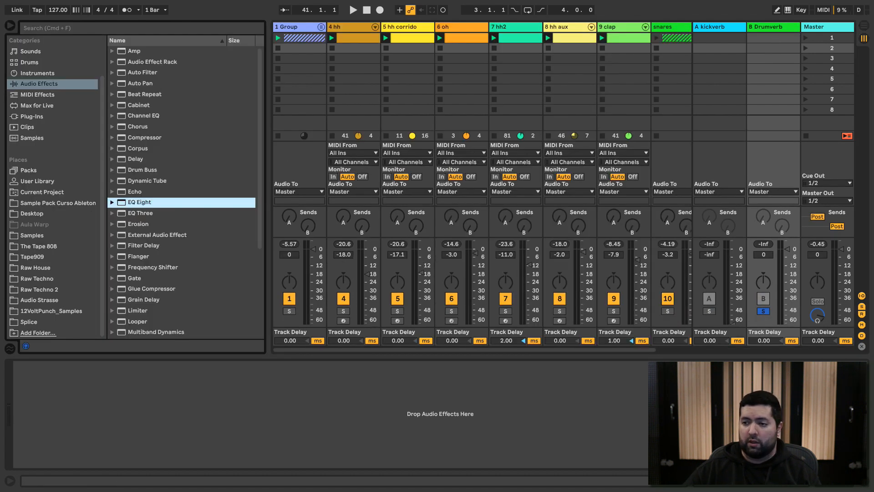
scroll(182, 204, down, 4)
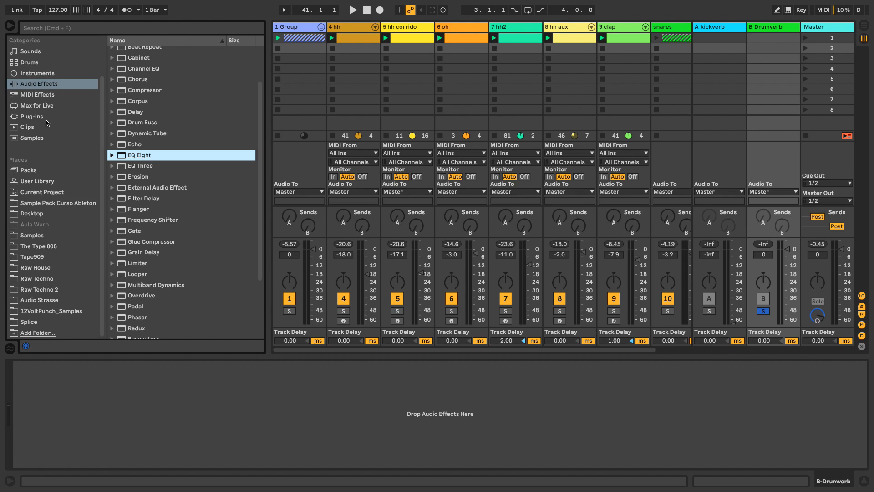
click(31, 116)
scroll(163, 280, up, 10)
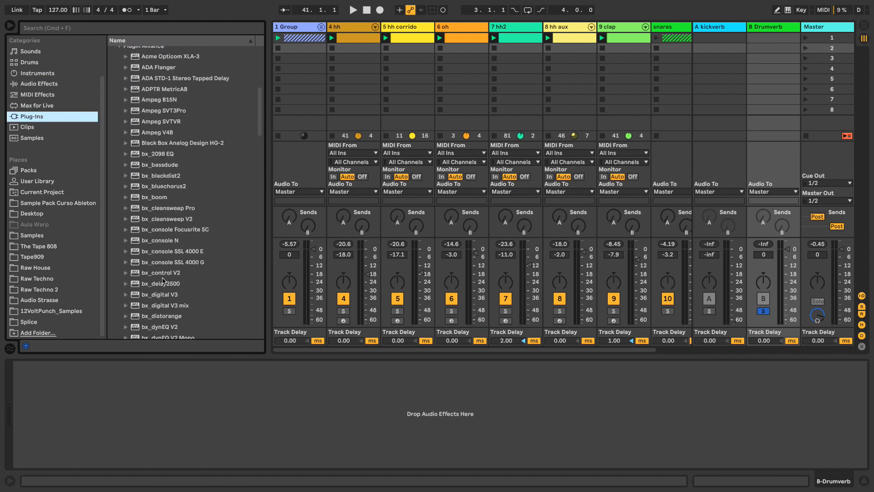
click(120, 90)
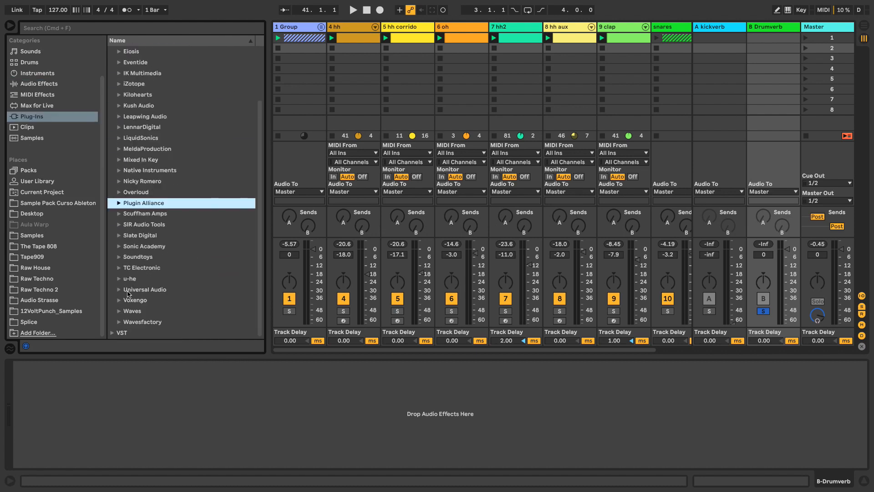
click(119, 237)
click(155, 302)
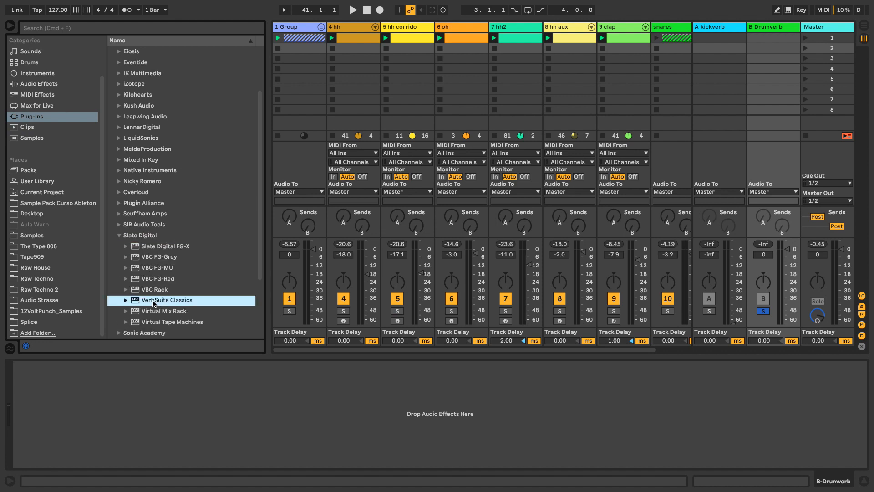
double_click(197, 296)
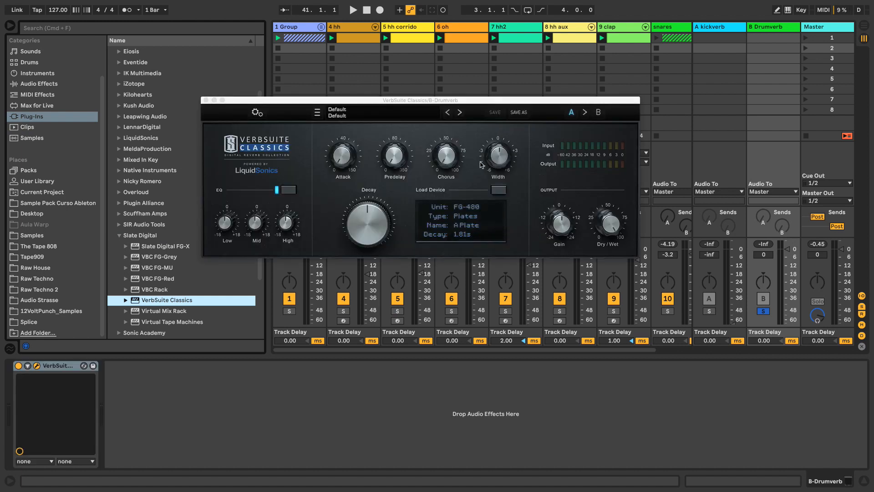
- Open VerbSuite Classics' device list and filter it to Rooms with a length of 0.2 - 0.5
drag(458, 101, 469, 56)
click(513, 145)
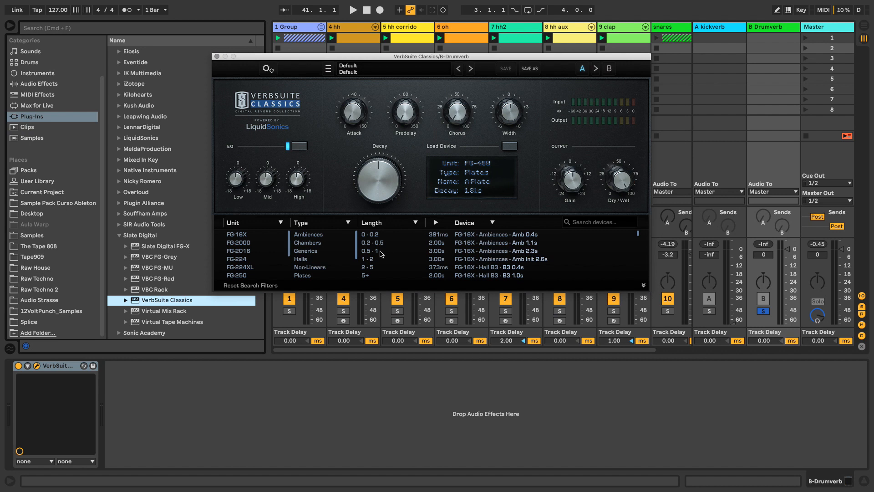
scroll(312, 263, down, 3)
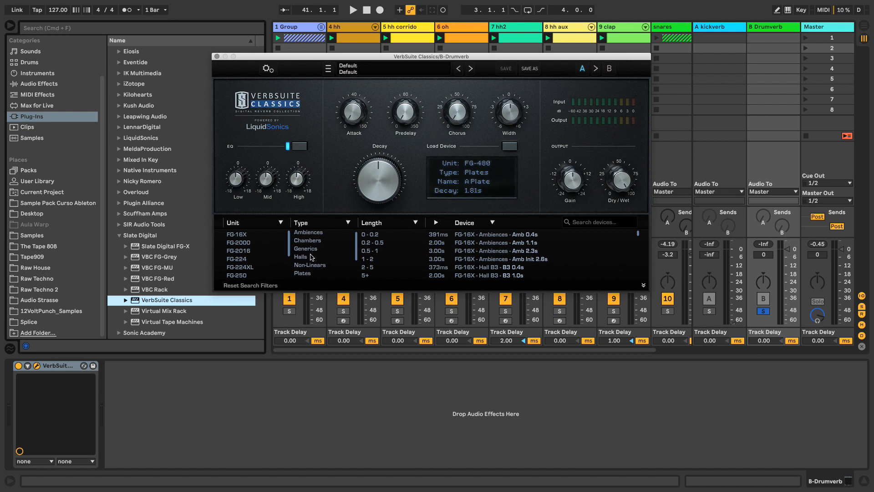
click(310, 258)
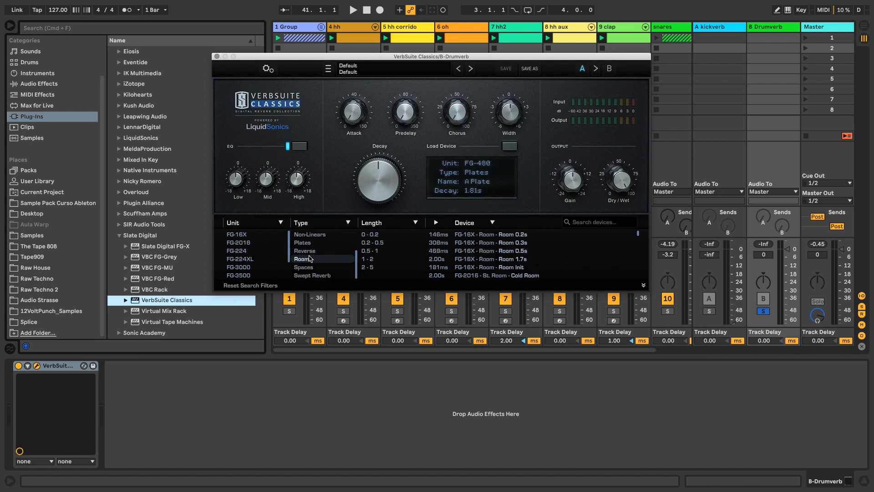
click(381, 242)
- Move the plug-in window clear of the mixer, select the 4 hh track and set its B Drumverb send to 0.0 dB
drag(449, 56, 275, 94)
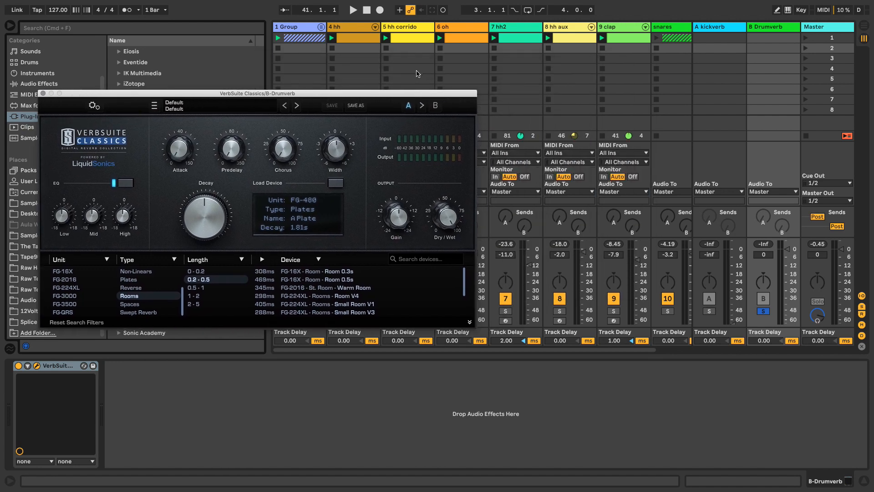
click(345, 47)
drag(338, 93, 470, 283)
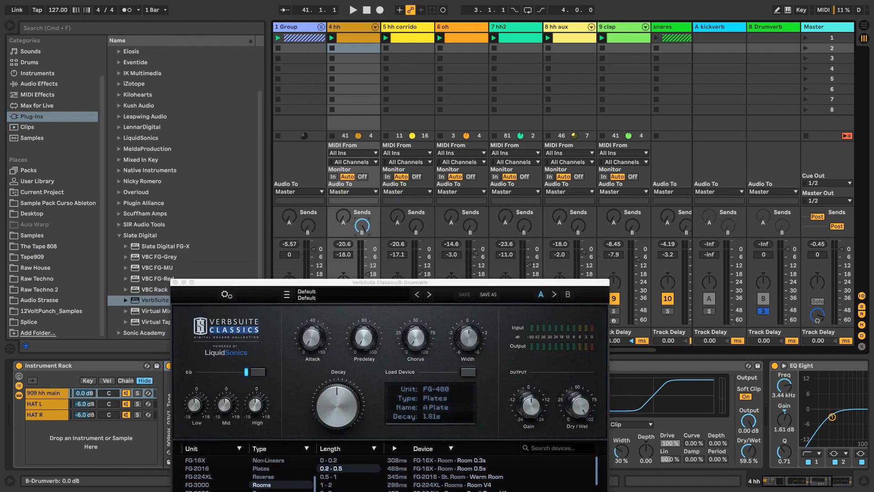
drag(383, 280, 357, 72)
- Start playback and audition the filtered room devices from FG-16X Room 0.3s through FG-QRS Unfurnished
key(space)
key(Down)
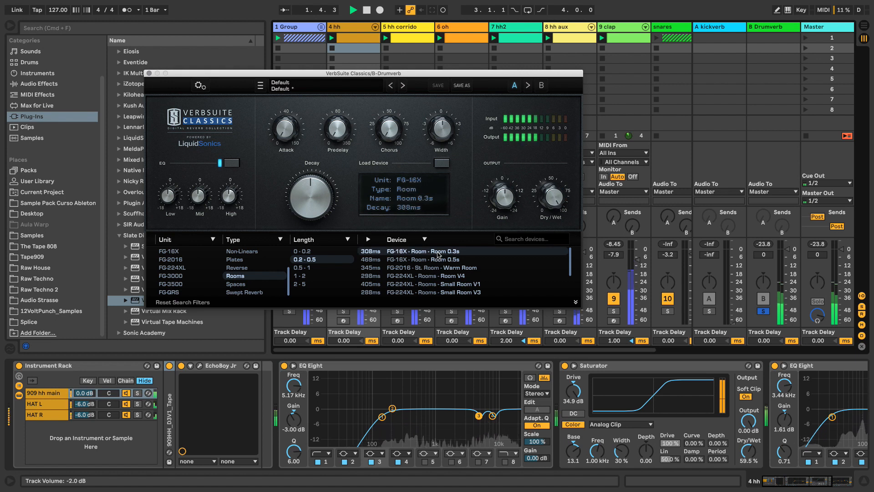
key(Down)
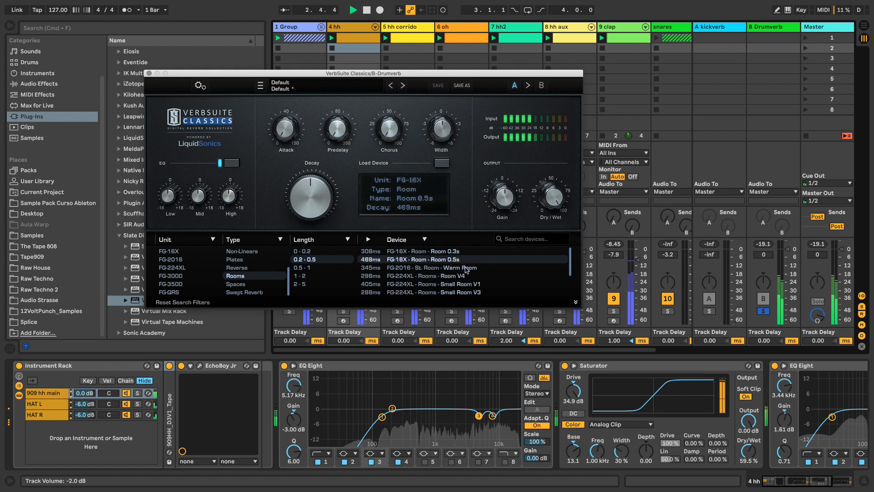
key(Down)
key(Down)
key(Down)
key(Down)
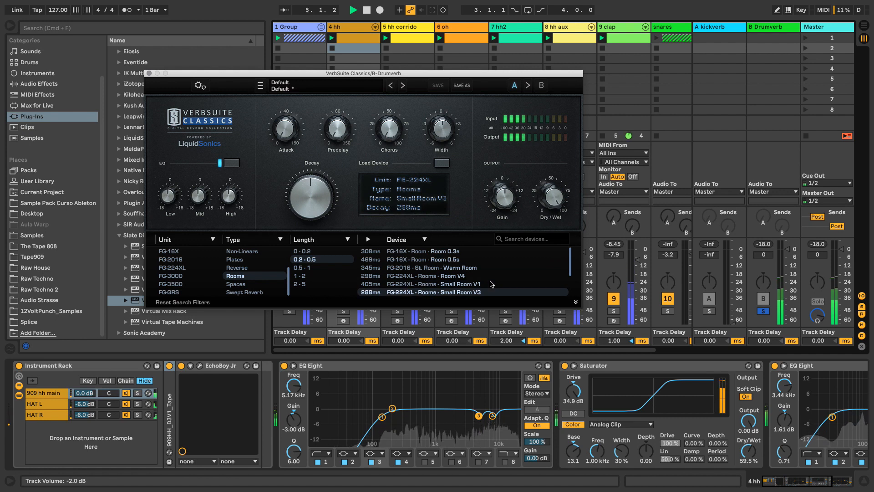
key(Down)
key(Down)
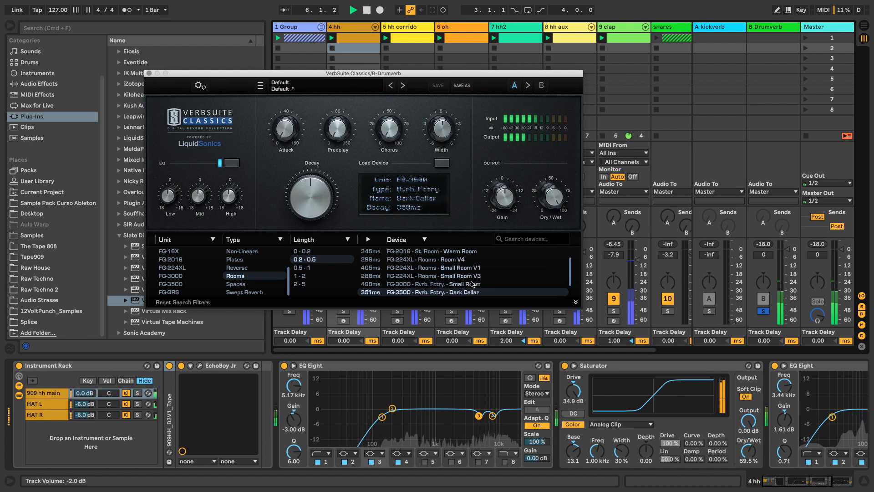
key(Down)
key(Up)
key(Up)
key(Up)
key(Up)
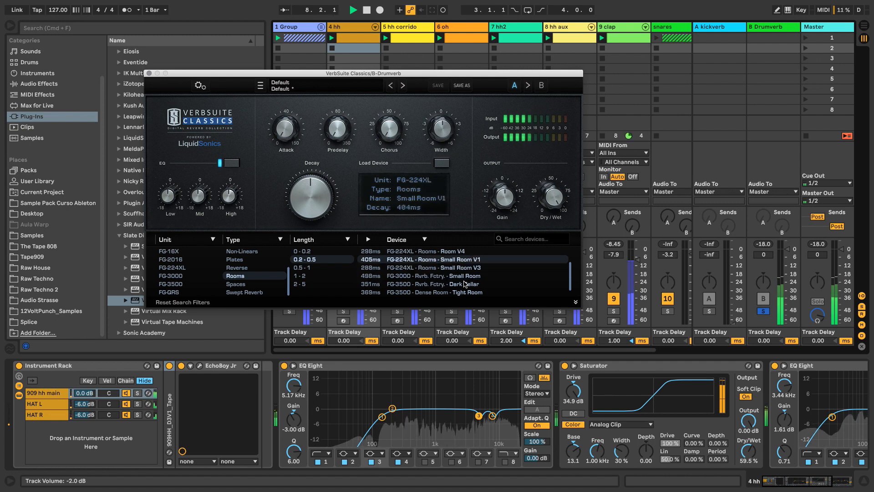
key(Down)
key(Down)
key(Down)
key(Down)
key(Up)
key(Up)
key(Up)
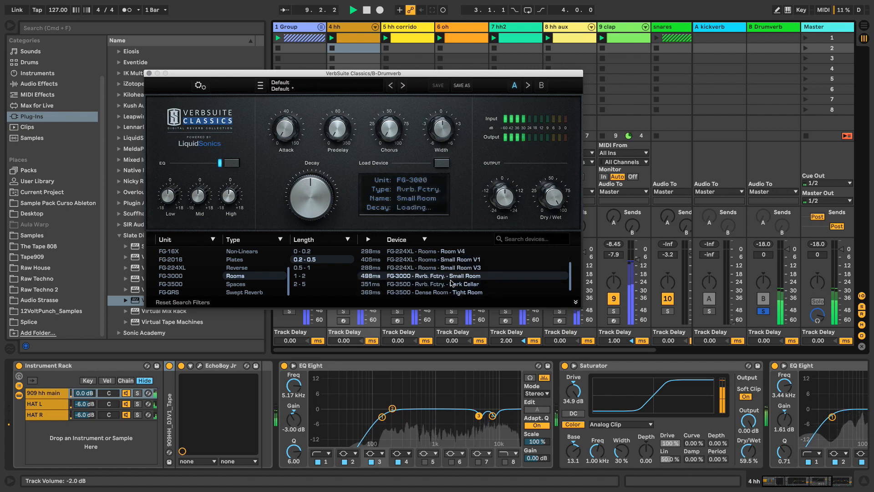
scroll(451, 284, down, 1)
click(449, 292)
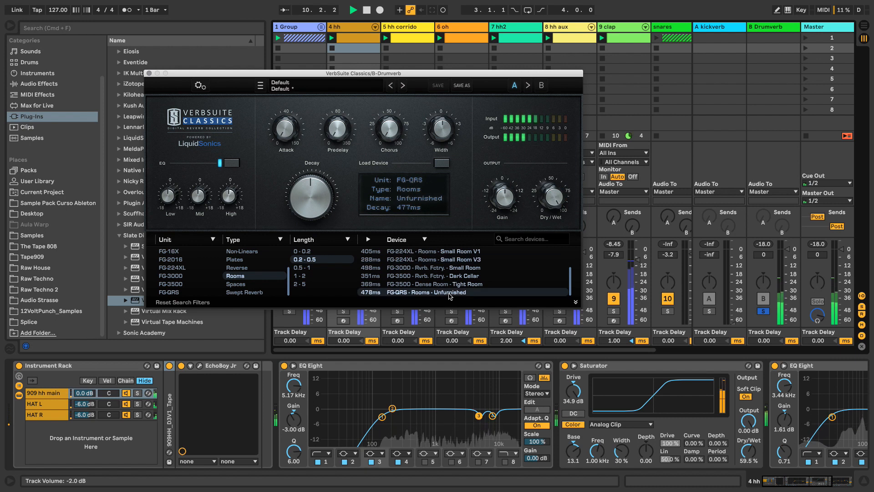
- Load the FG-224XL Small Room V3 device, stop playback and close the VerbSuite Classics window
key(Up)
key(Up)
key(Up)
key(Up)
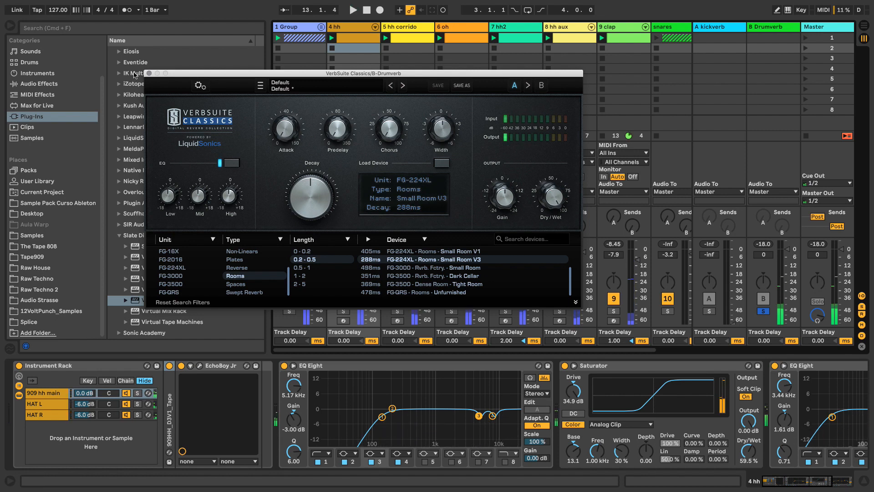
click(150, 74)
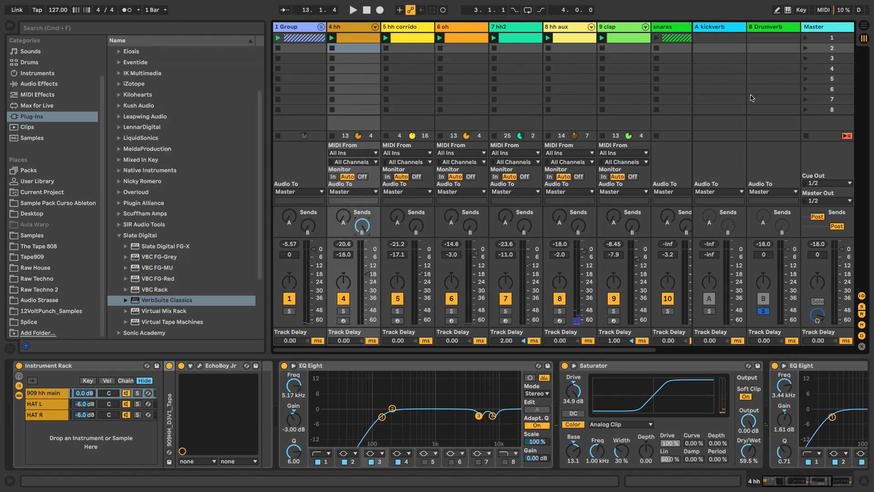
- Listen briefly to the soloed reverb return, stop playback and unsolo the B Drumverb track
key(space)
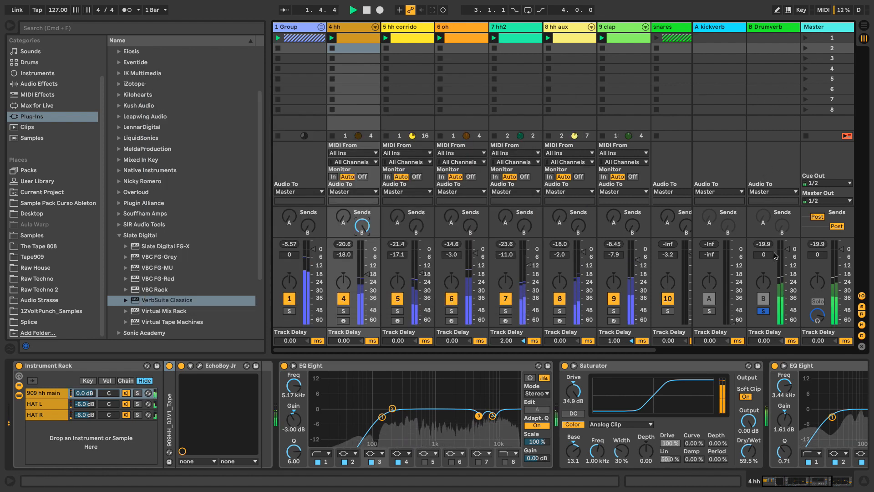
key(space)
click(763, 311)
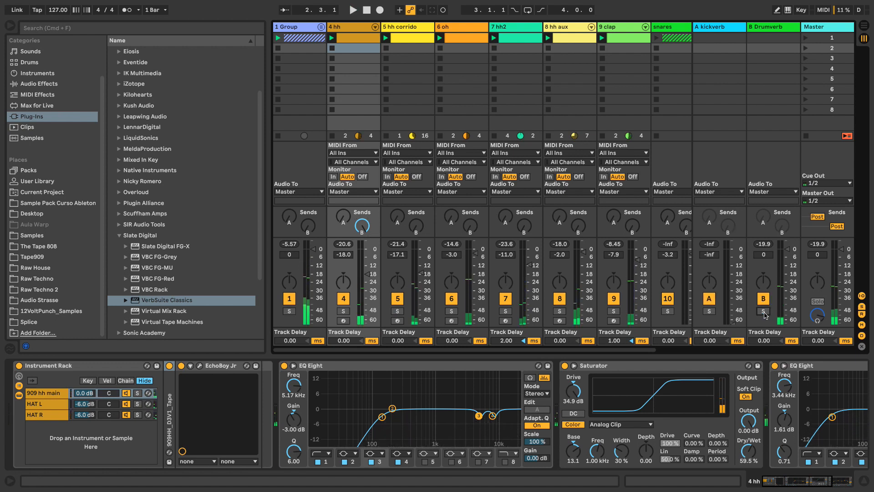
- Compare 4 hh dry and wet in playback by setting its B Drumverb send to -inf dB and back to 0.0 dB
drag(362, 225, 362, 248)
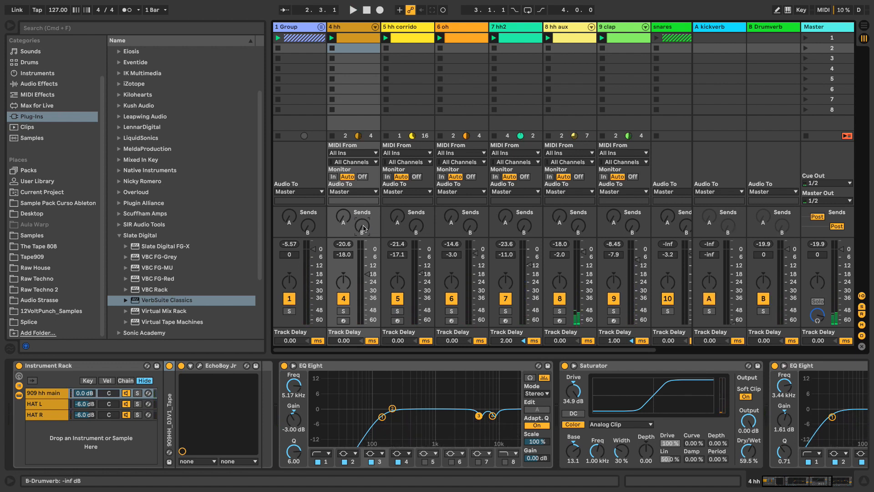
key(space)
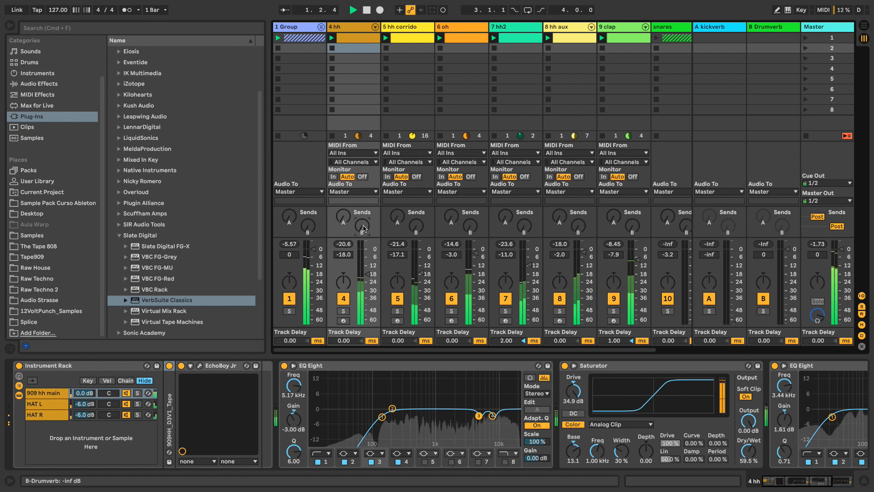
drag(363, 227, 363, 200)
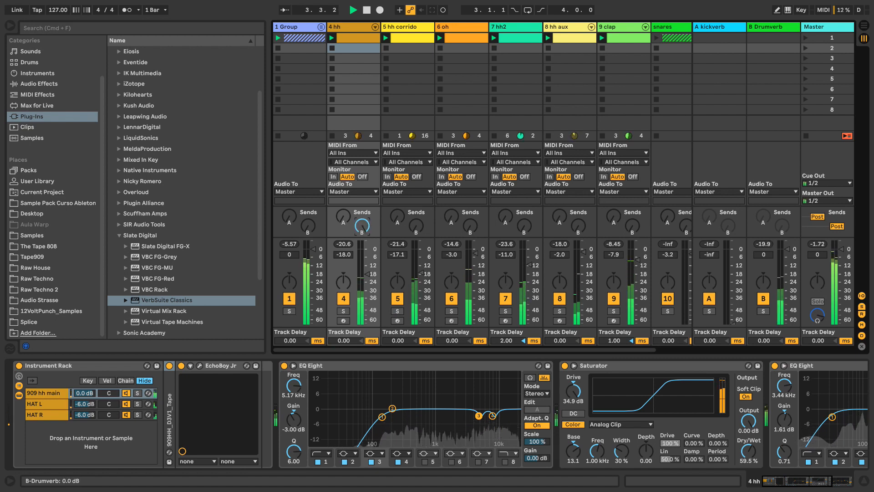
- Raise the B Drumverb sends of 5 hh corrido, 6 oh (about -5.7 dB), 8 hh aux and 9 clap (about -11.7 dB) during playback
drag(415, 230, 415, 202)
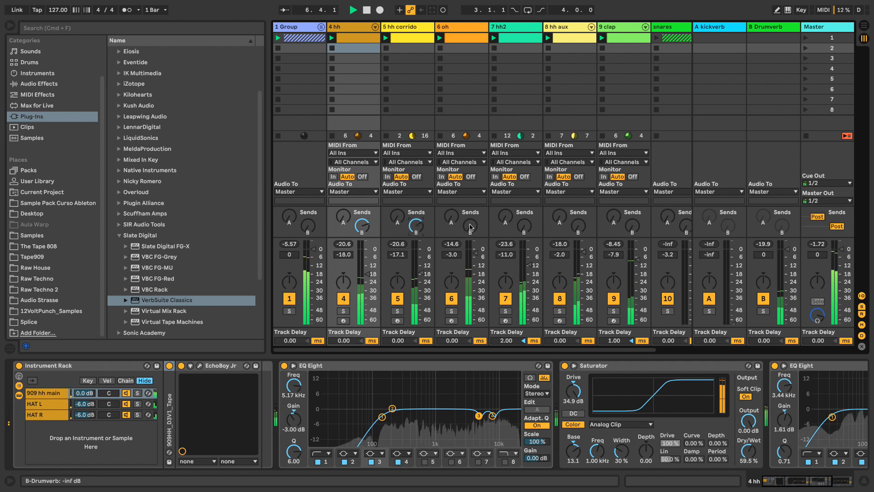
drag(471, 228, 471, 203)
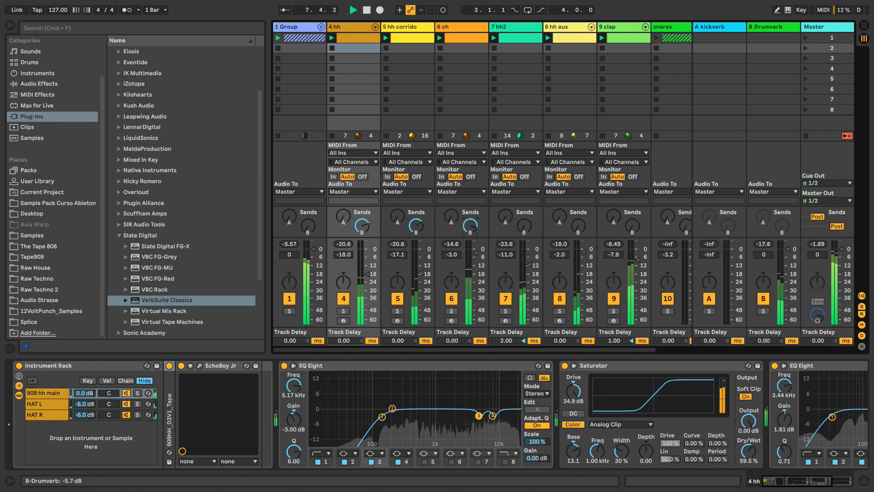
mouse_move(524, 225)
mouse_down()
mouse_move(524, 212)
mouse_move(524, 223)
mouse_up()
mouse_move(579, 225)
mouse_down()
mouse_move(578, 201)
mouse_move(578, 220)
mouse_up()
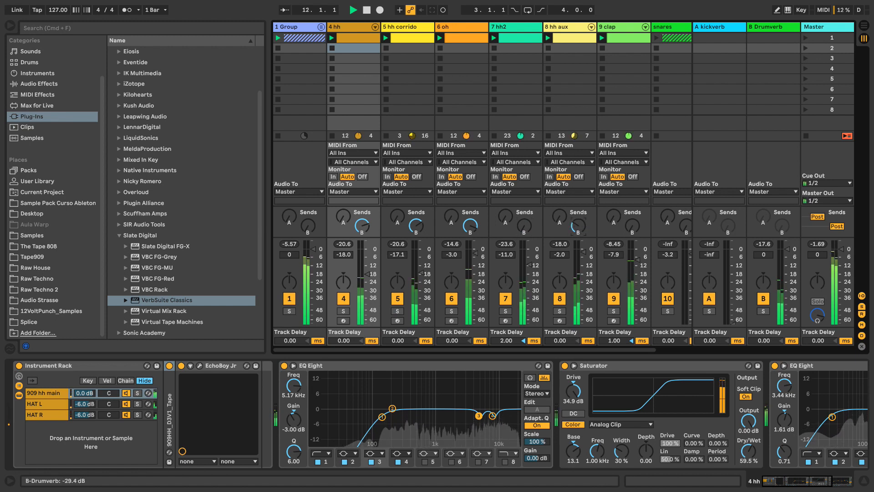
mouse_move(632, 226)
mouse_down()
mouse_move(632, 202)
mouse_move(633, 224)
mouse_up()
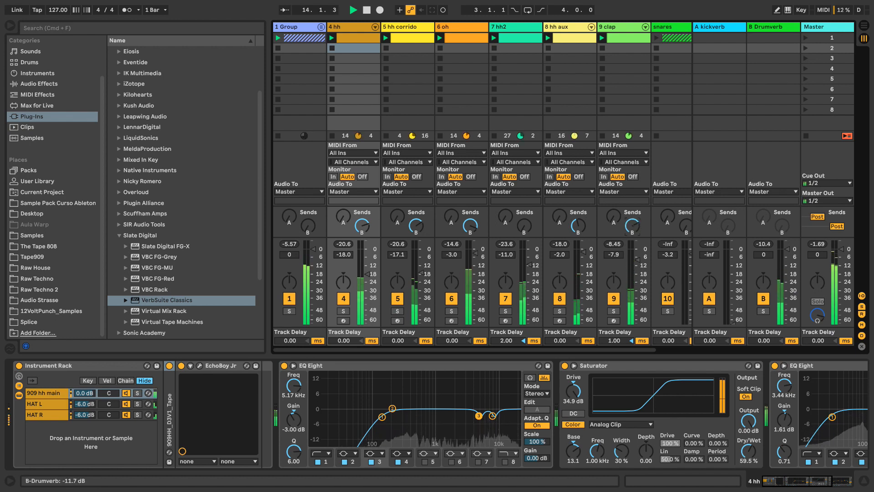
- Add an EQ Eight to the snares group and set its band 1 low cut to 240 Hz
scroll(566, 69, right, 2)
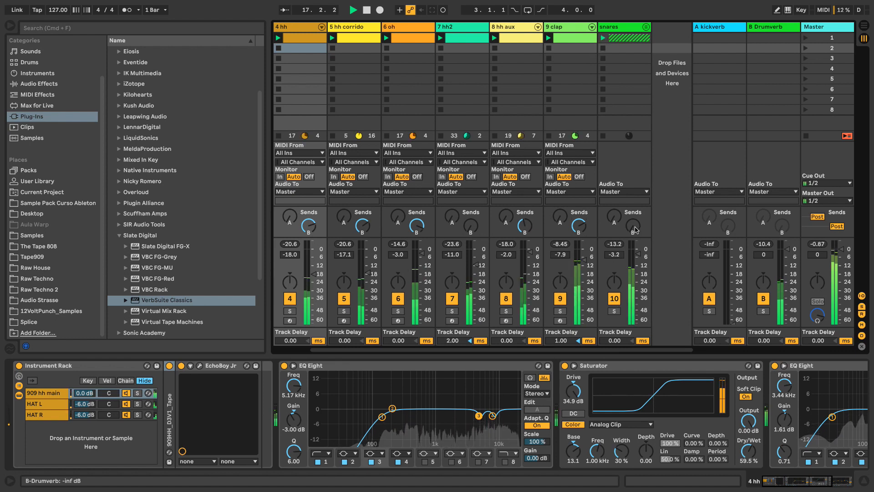
click(625, 28)
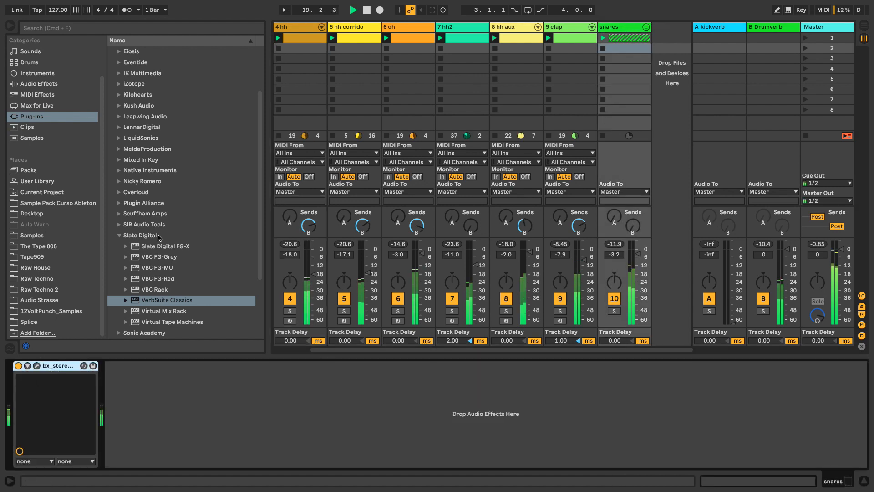
click(49, 86)
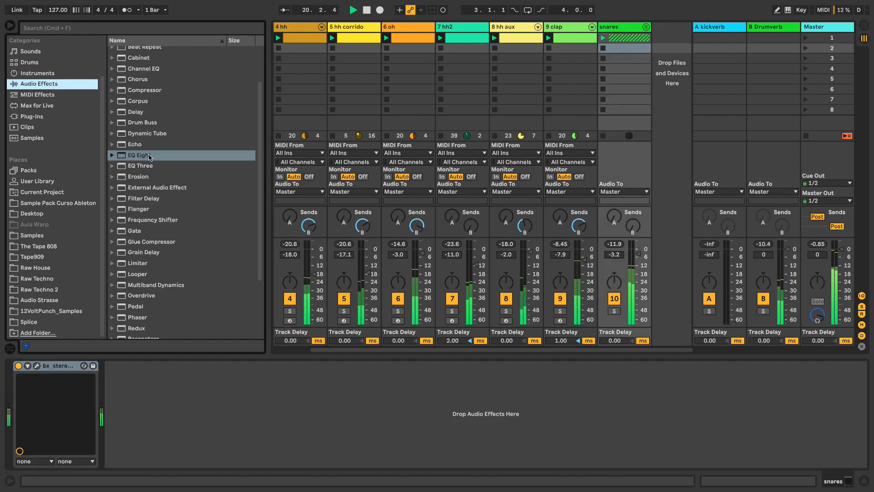
double_click(150, 157)
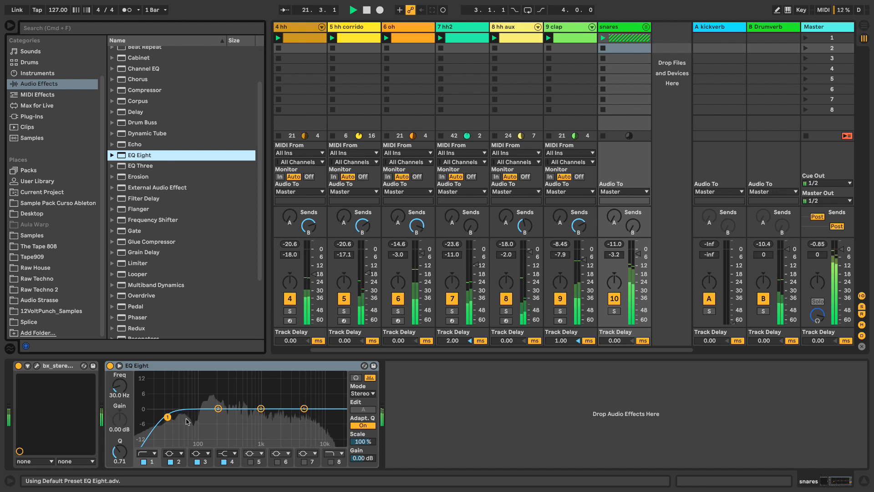
drag(168, 417, 204, 416)
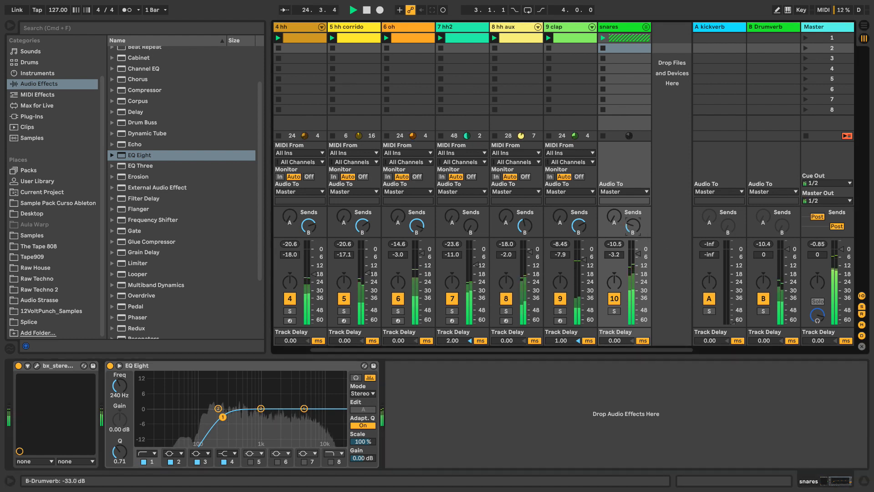
- Raise the snares group's B Drumverb send partway and briefly solo the B Drumverb return to check the reverb
drag(633, 225, 632, 242)
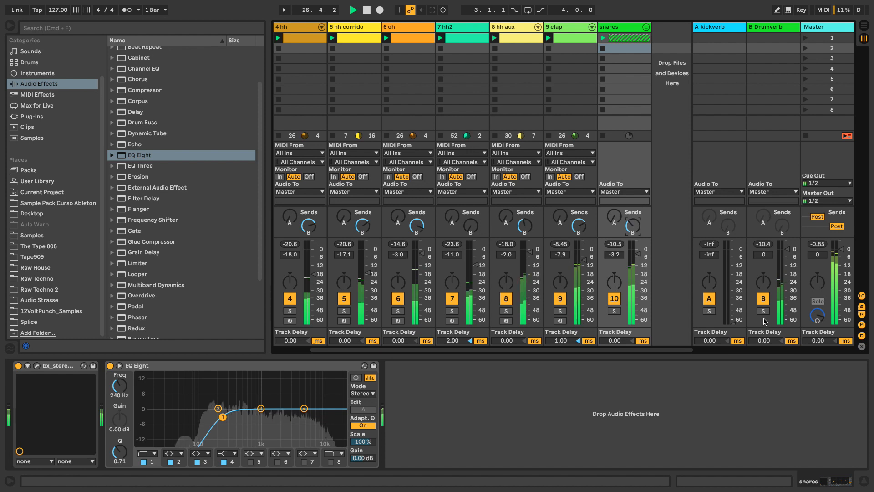
click(763, 311)
click(764, 312)
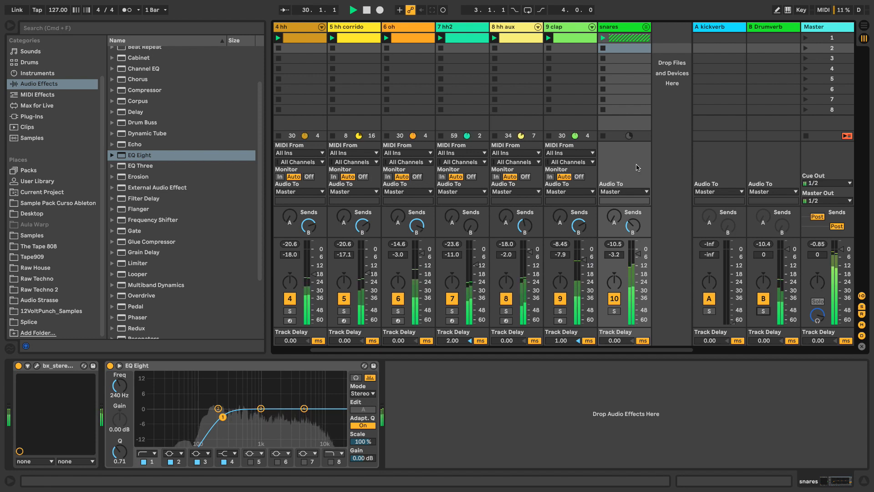
- Stop the 1 Group clips during playback and relaunch them from the first scene slot
scroll(665, 168, left, 2)
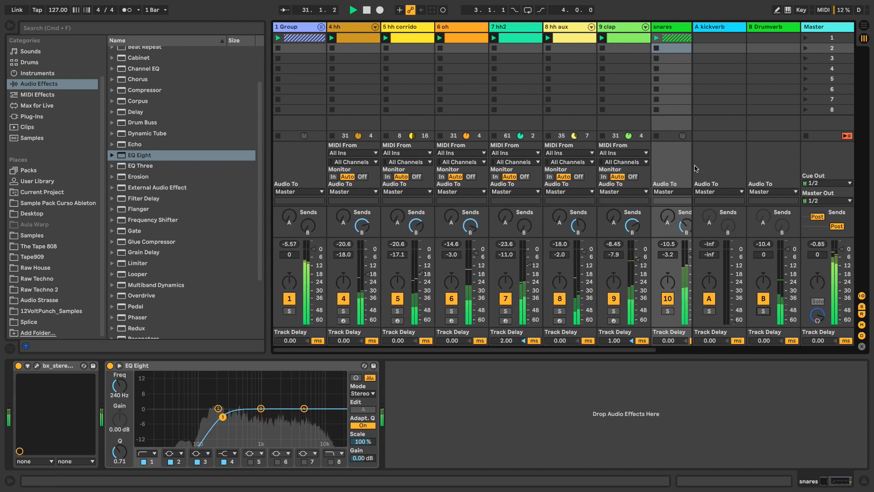
click(279, 48)
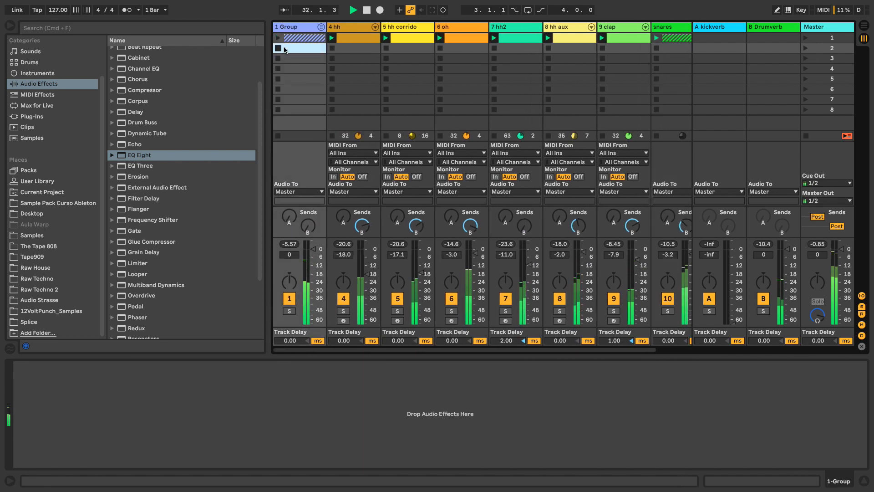
click(278, 38)
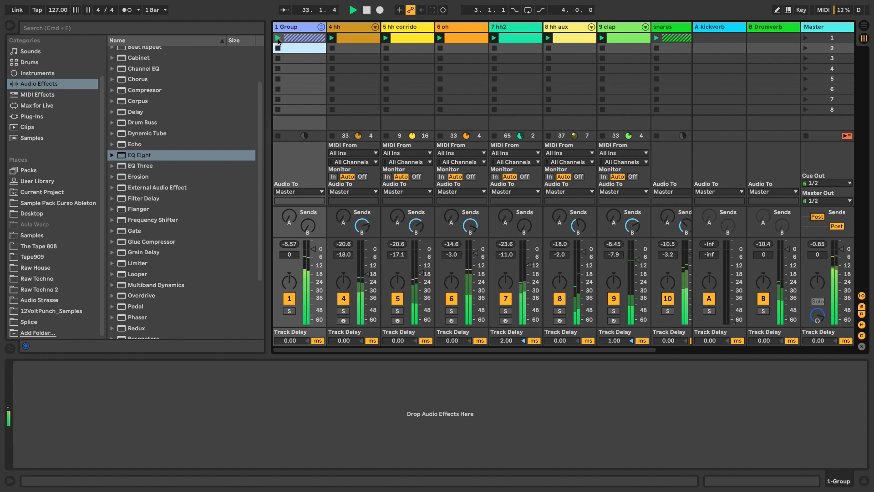
- Solo and unsolo the B Drumverb return once more during playback, ending with playback stopped
scroll(428, 72, right, 2)
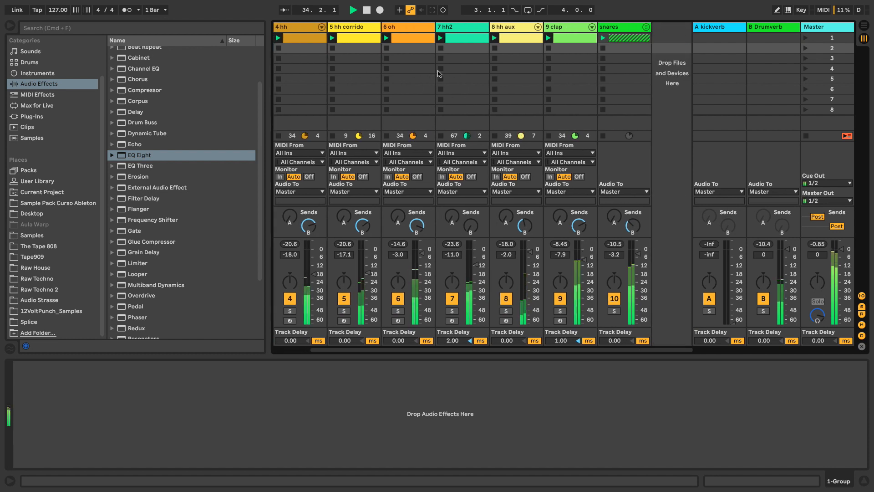
click(763, 312)
click(763, 312)
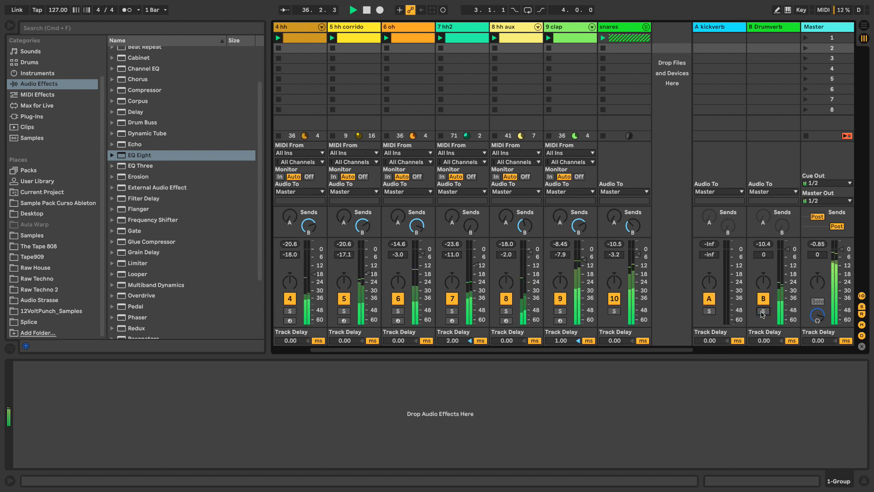
key(space)
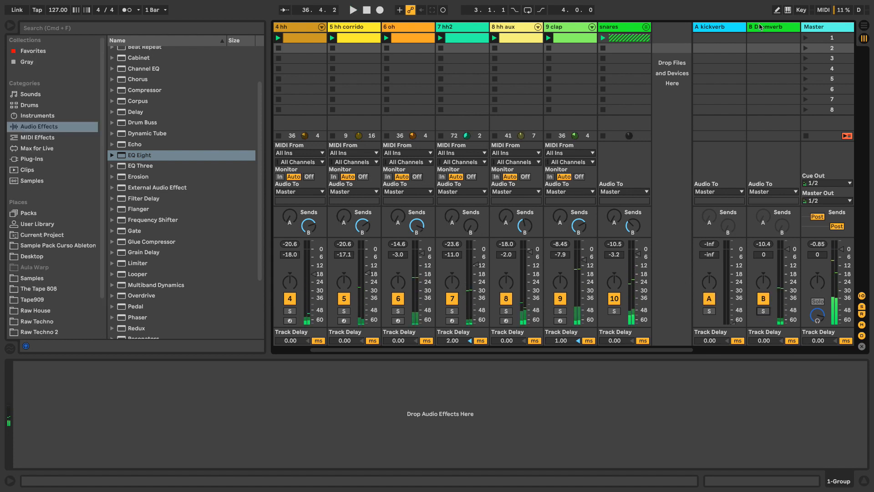
- Insert a new return track after B Drumverb and rename it Plateverb
click(760, 26)
key(super+alt+t)
key(super+r)
text(P)
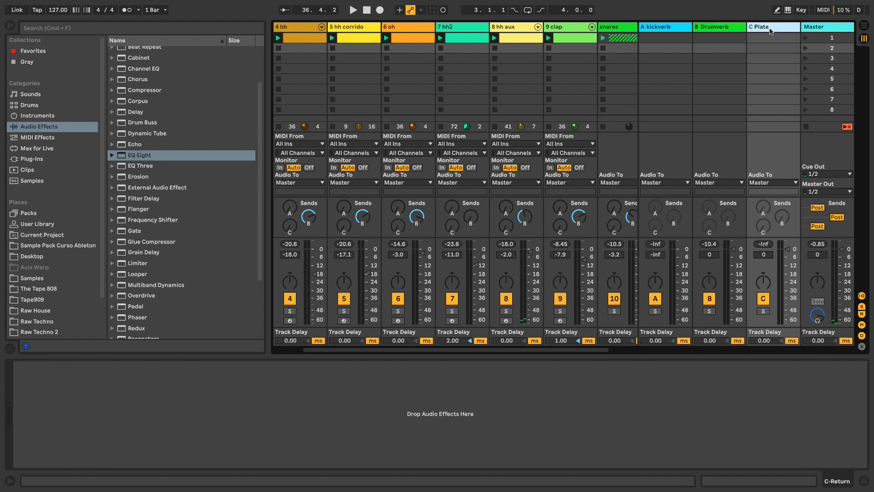
key(Return)
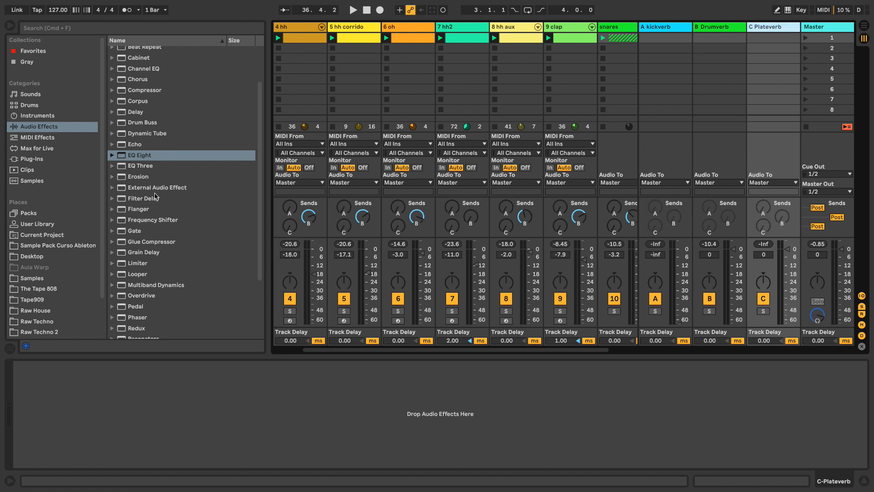
- Load the VerbSuite Classics plug-in from Slate Digital onto the C Plateverb return
click(48, 150)
click(45, 159)
drag(147, 297, 352, 403)
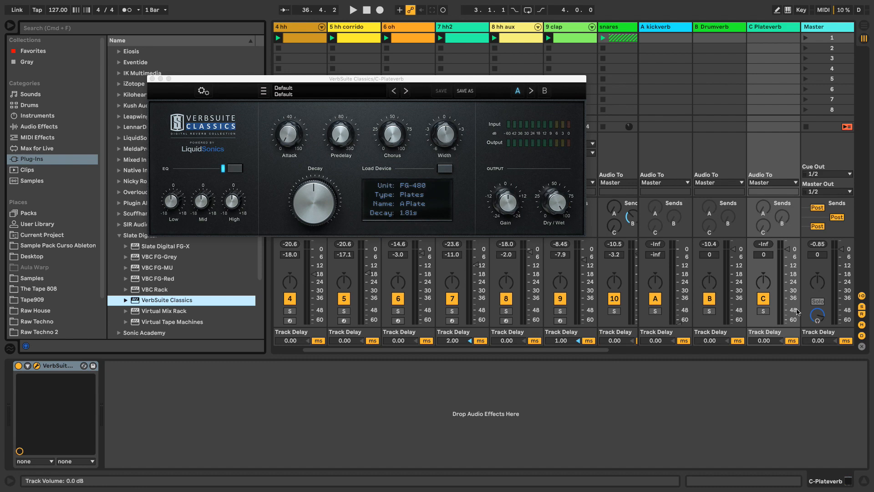
- Solo the C Plateverb return and raise the C send of 4 hh to its maximum
click(763, 310)
drag(303, 81, 423, 293)
scroll(414, 243, left, 1)
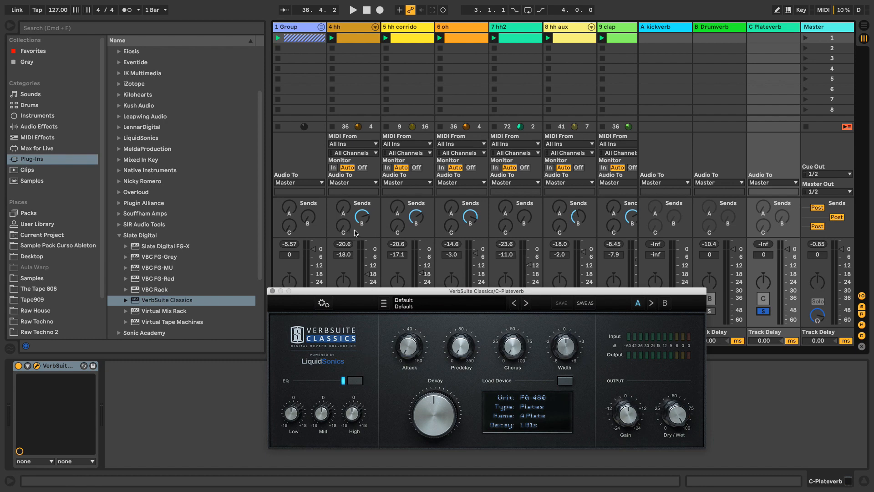
drag(343, 233, 344, 205)
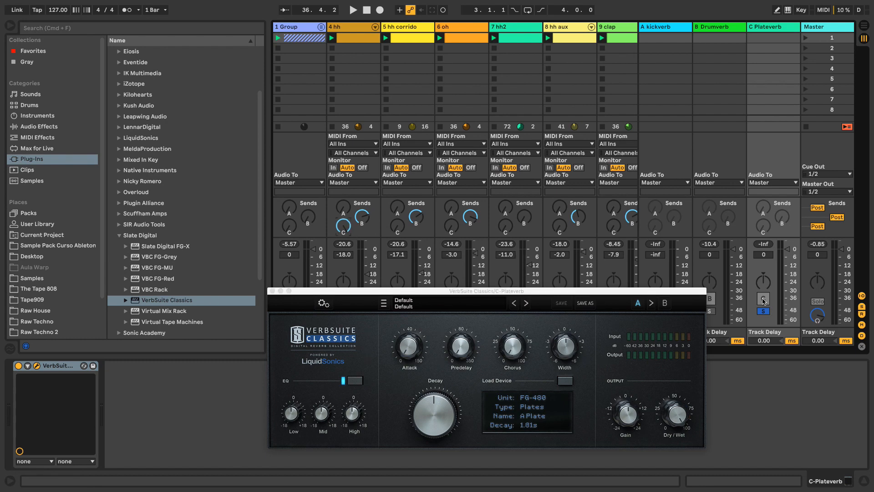
- Open the VerbSuite device list, filter it to the Plates type and audition the first FG-16X and FG-2016 plates
drag(611, 294, 516, 104)
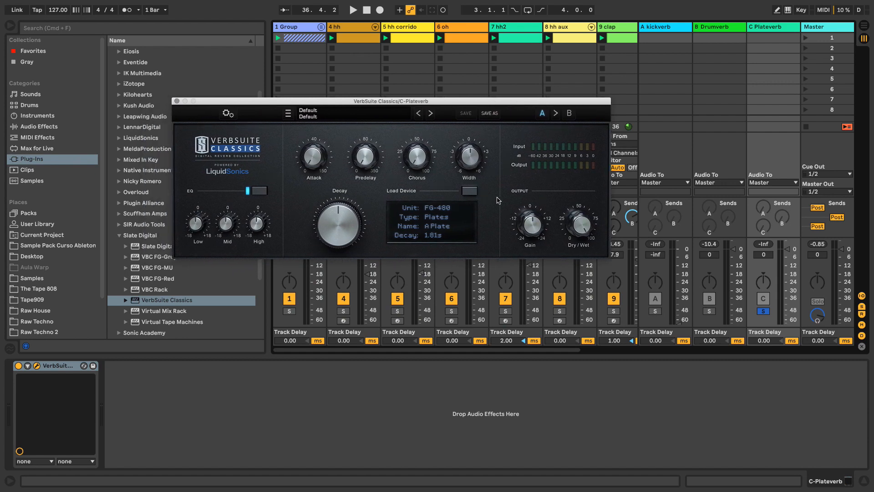
click(470, 190)
click(464, 205)
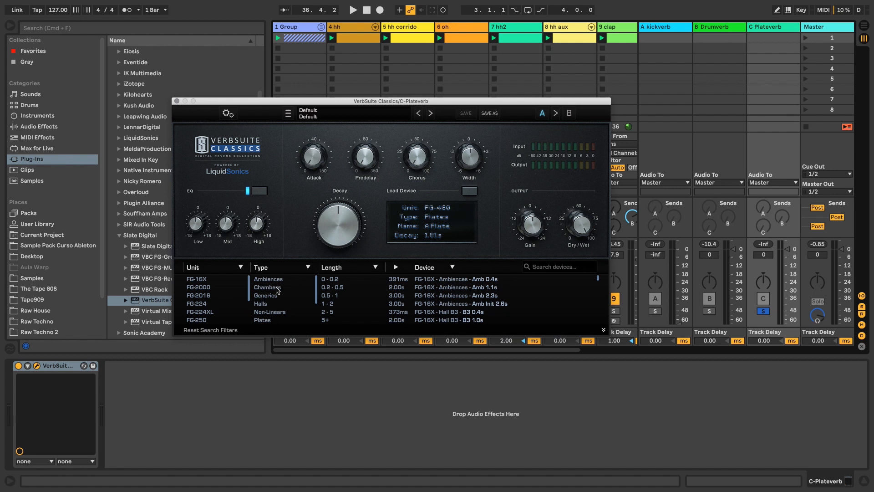
click(263, 321)
click(433, 280)
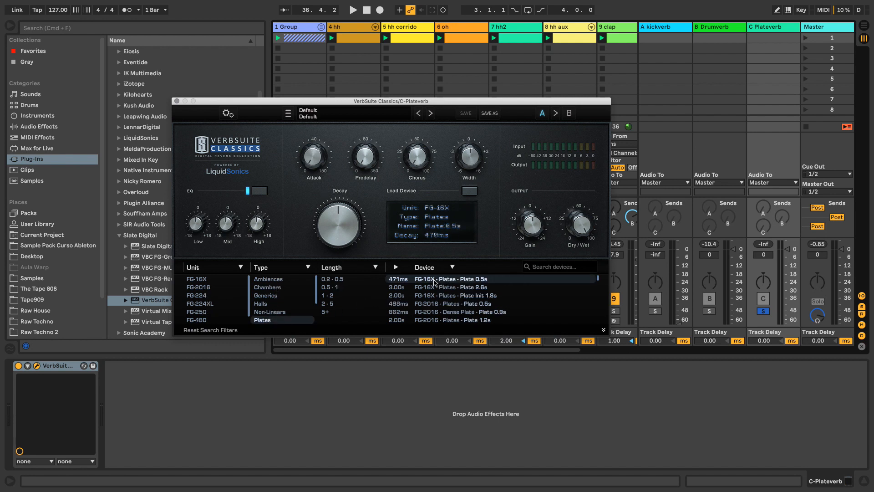
click(433, 287)
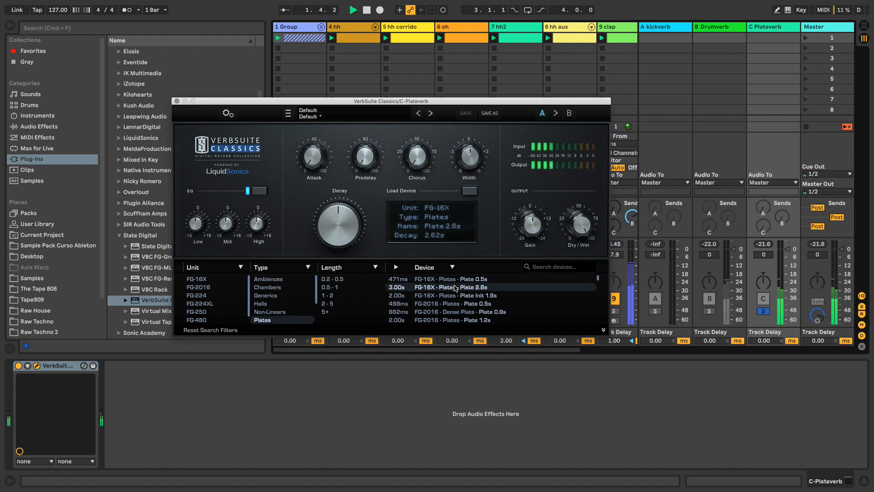
click(408, 295)
key(Down)
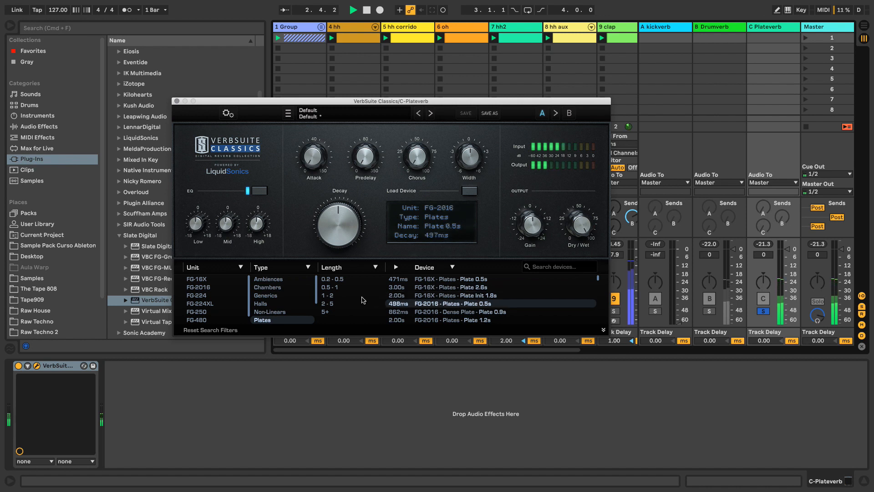
- Filter the plates to the 1 - 2 length and audition the FG-2016, FG-224 and FG-224XL devices during playback
click(340, 297)
click(462, 280)
click(463, 287)
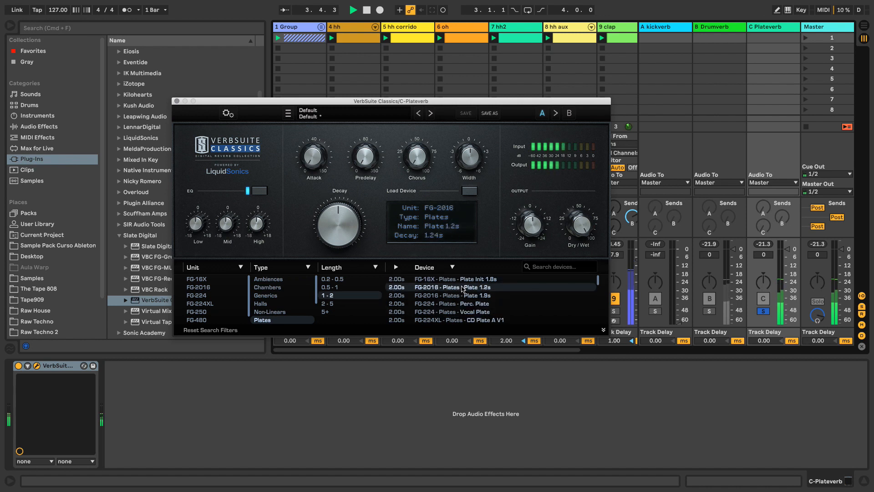
key(Down)
key(Down)
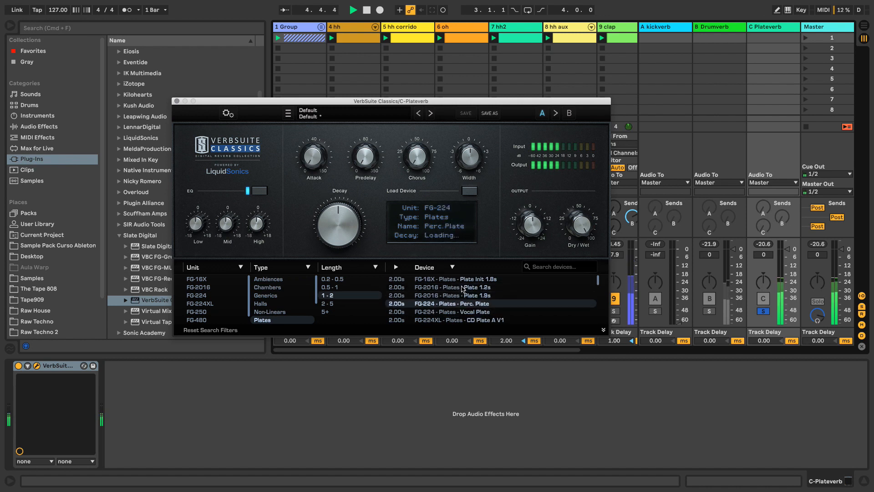
key(Down)
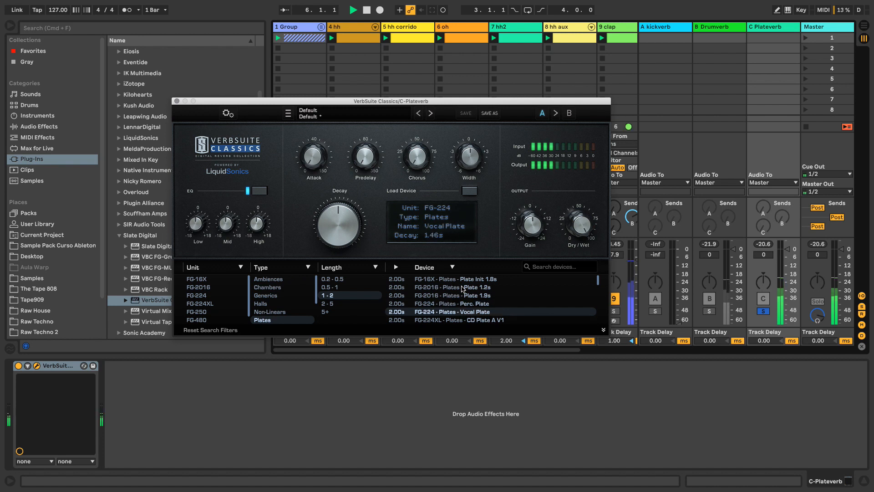
key(Down)
key(Down)
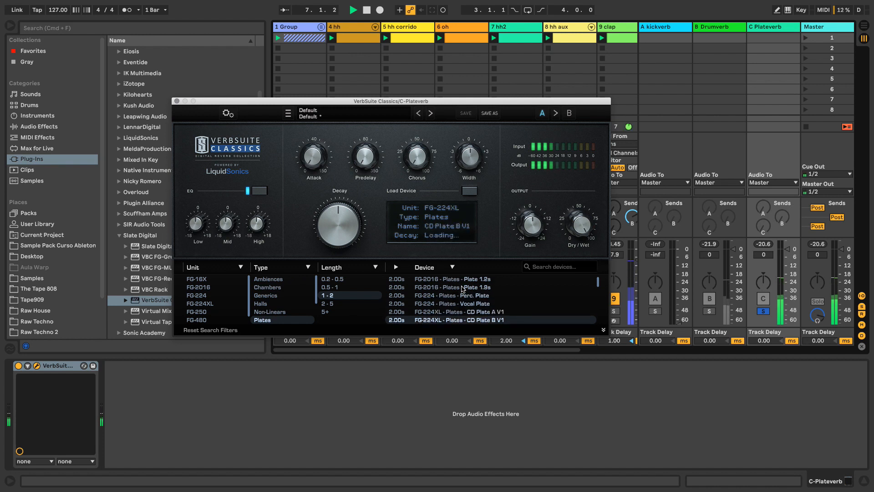
key(Down)
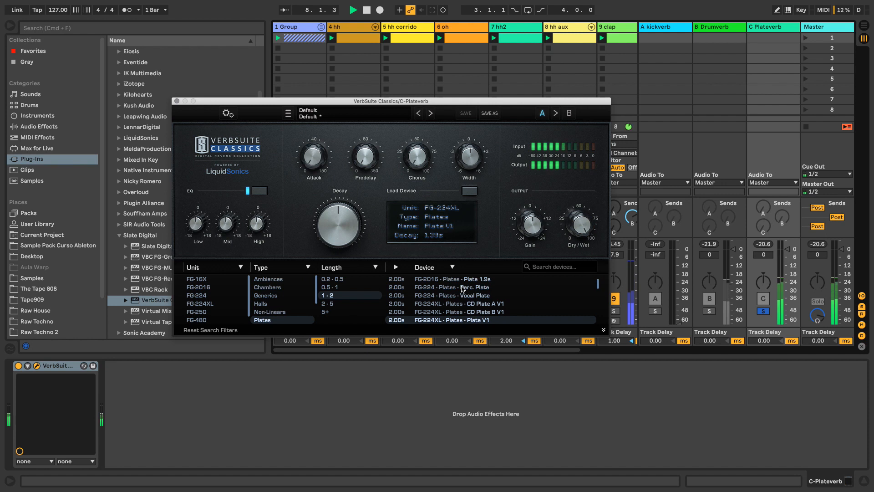
key(Down)
key(Up)
key(Up)
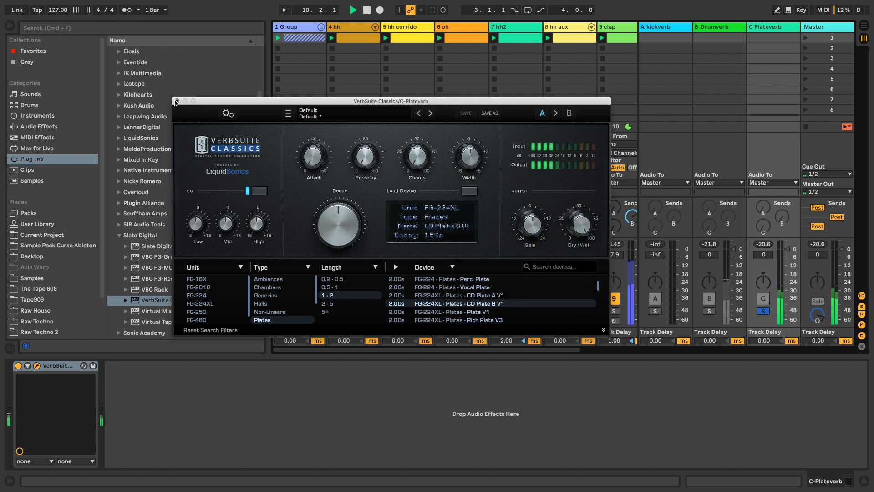
- Load the FG-224XL Small Plate V1 device, reduce its decay to 58% and close the VerbSuite Classics window
click(503, 295)
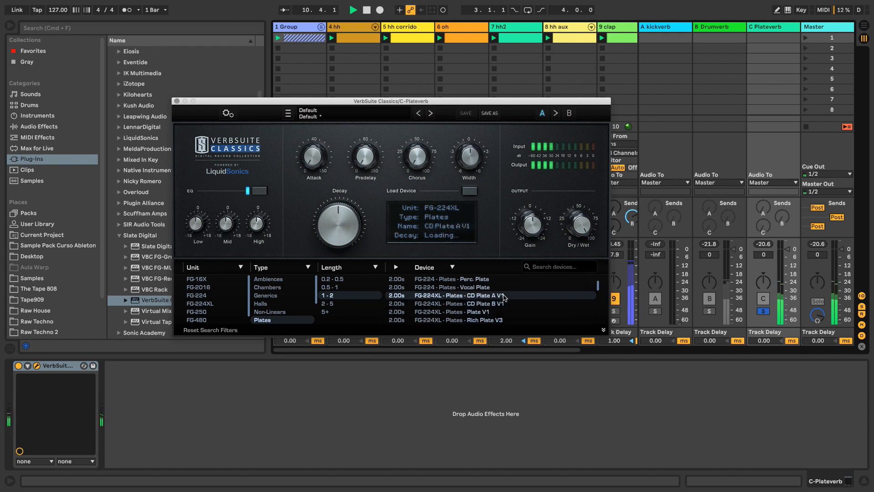
click(494, 321)
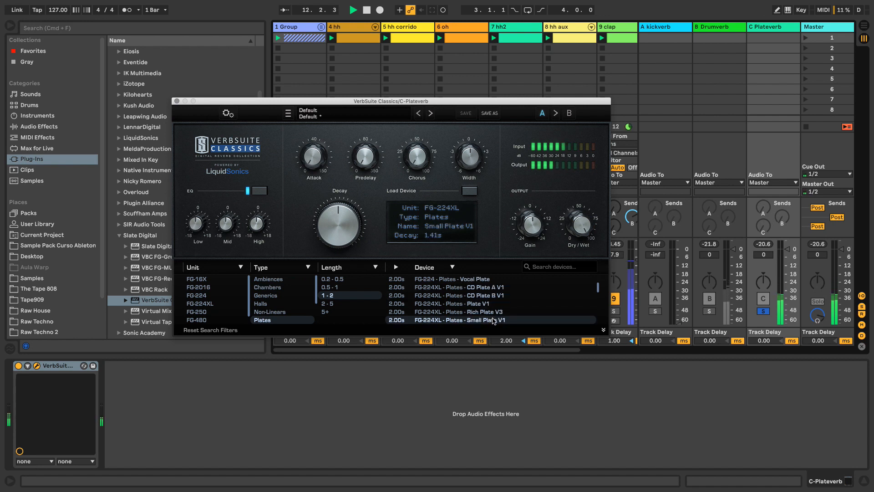
key(Down)
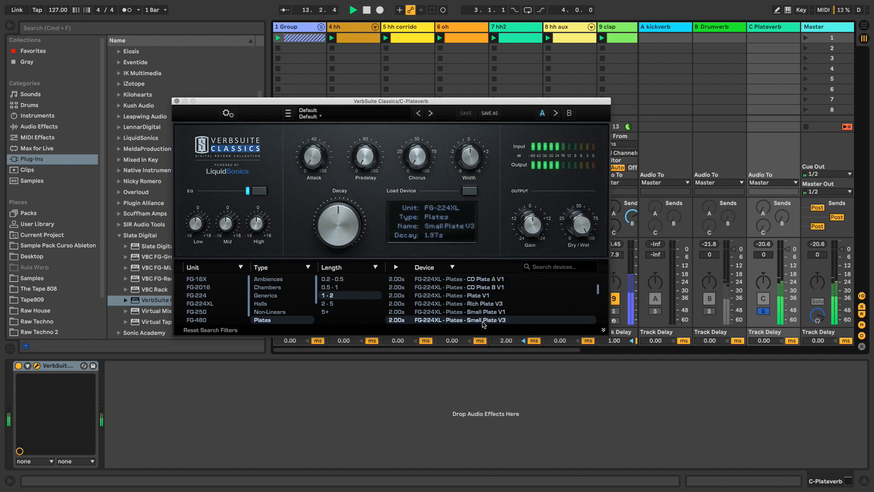
key(Up)
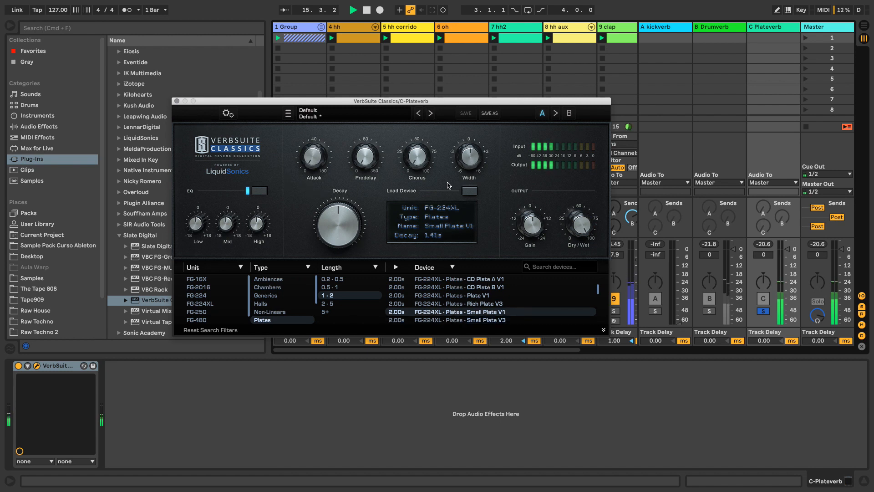
drag(342, 211, 335, 241)
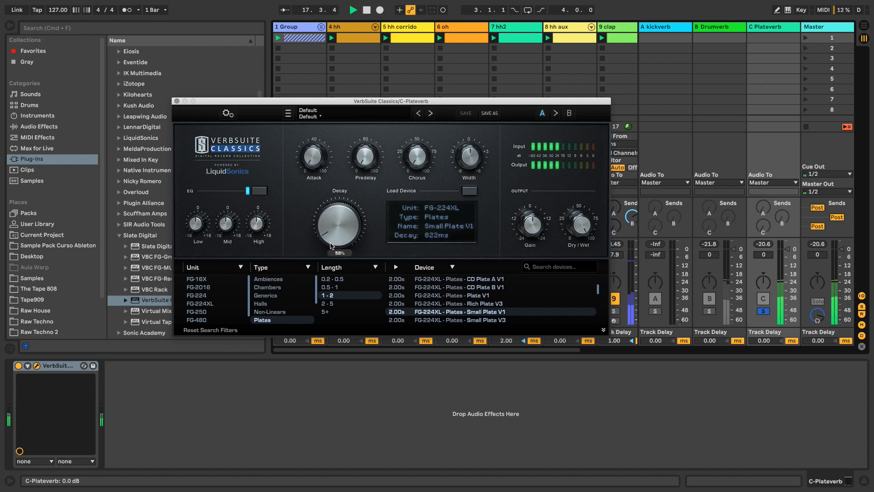
click(177, 101)
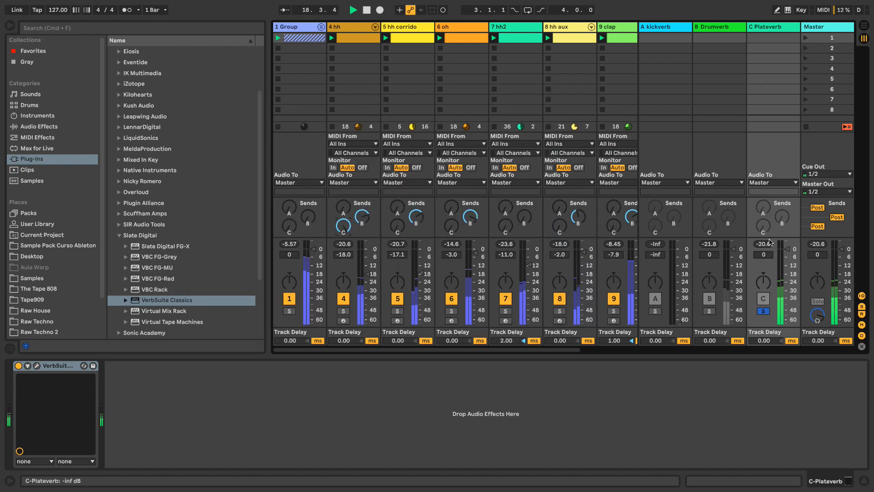
- Compare the soloed B and C returns, remove 4 hh's C send and raise 5 hh corrido's C send to about -3.5 dB
click(708, 312)
click(763, 311)
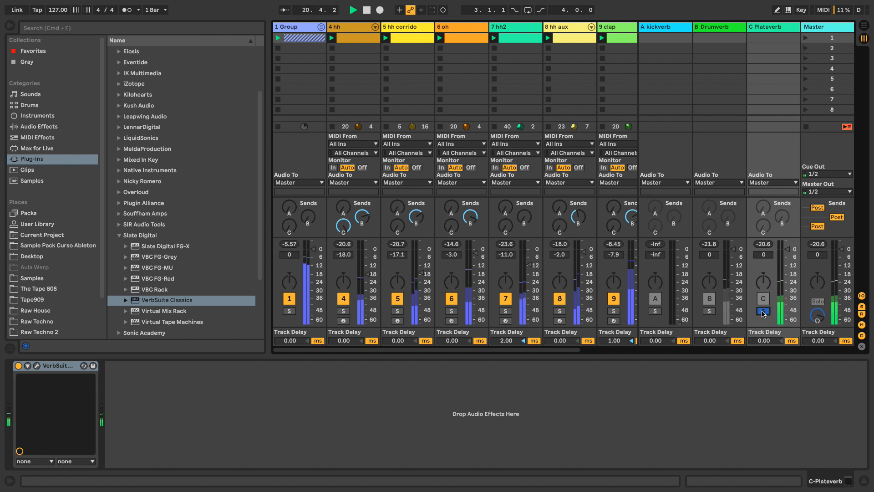
drag(351, 235, 351, 283)
drag(400, 222, 401, 201)
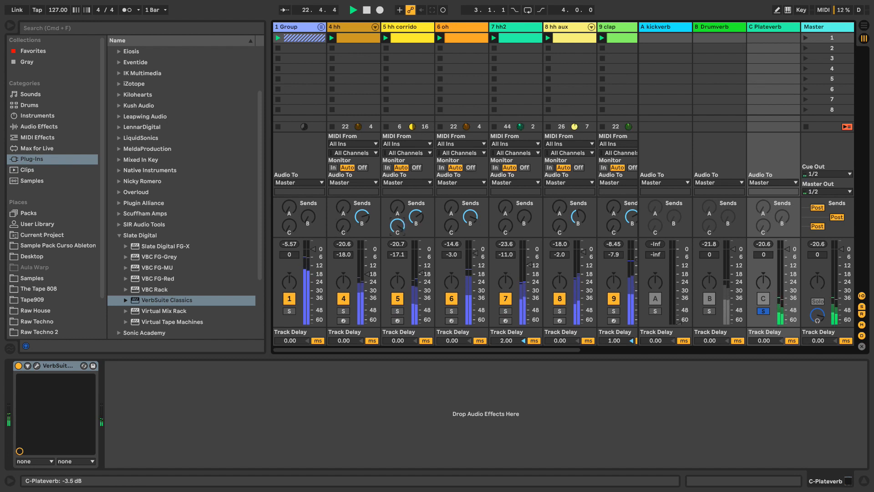
- Raise the C Plateverb sends of 6 oh, 7 hh2 to about -7.3 dB and 8 hh aux to about -5.4 dB
drag(453, 229, 453, 218)
drag(507, 230, 506, 208)
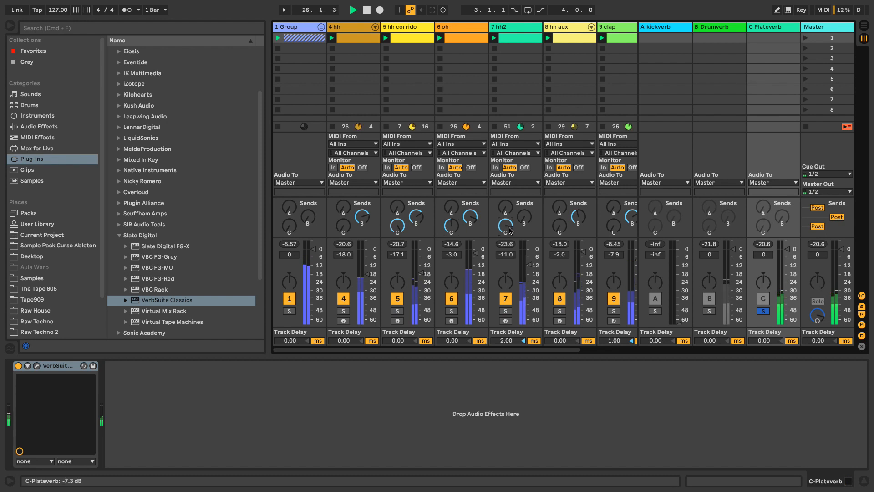
drag(560, 226, 560, 210)
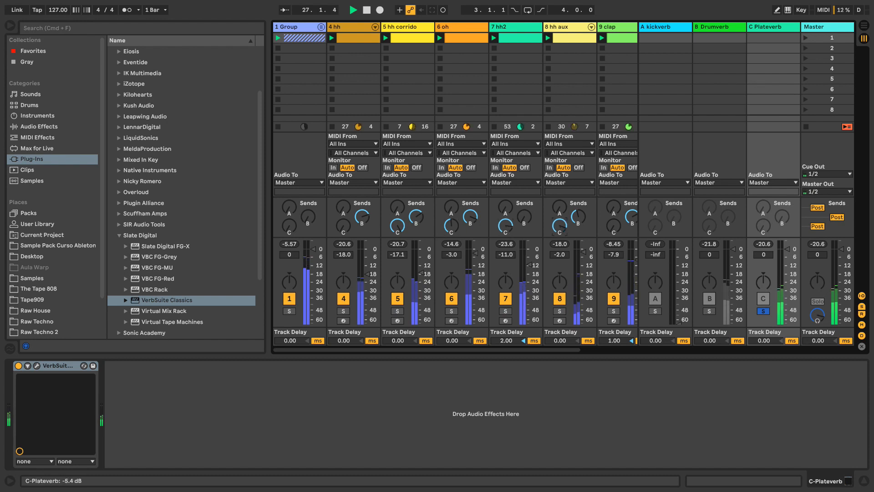
scroll(570, 227, right, 4)
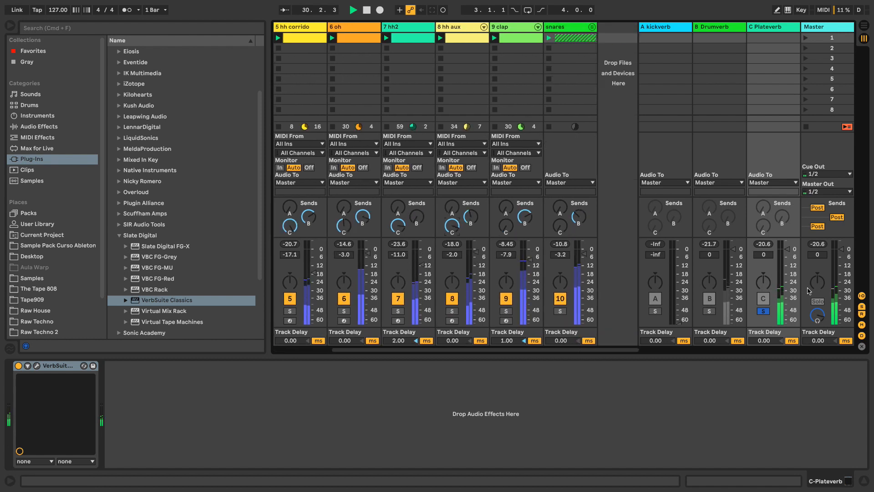
- Unsolo the C Plateverb return, compare the mix with and without it, and set its volume to -6.2 dB
click(762, 311)
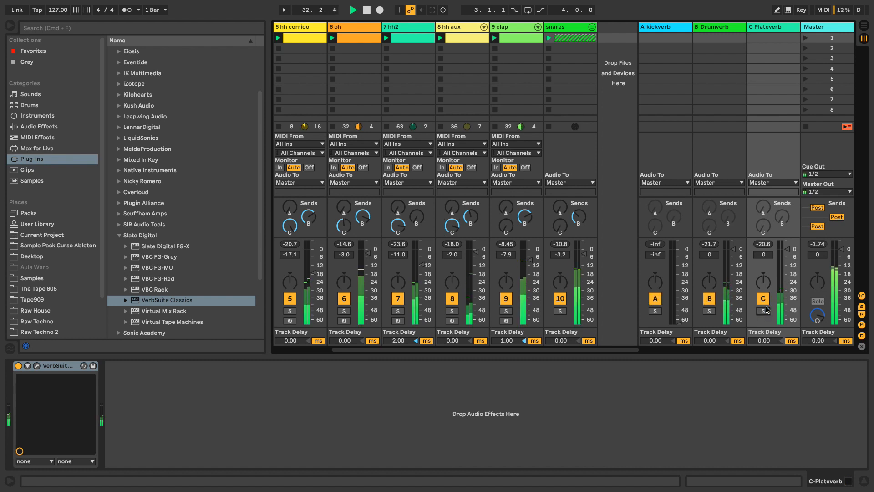
click(764, 299)
click(764, 299)
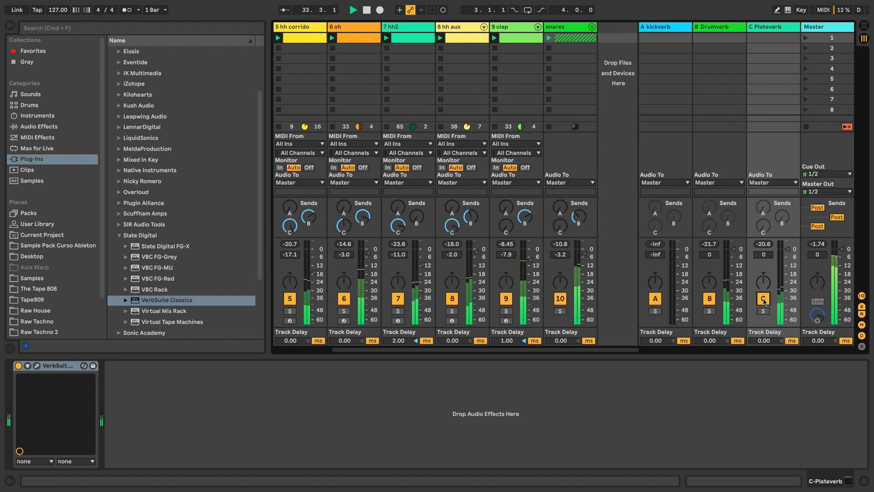
drag(785, 258, 785, 260)
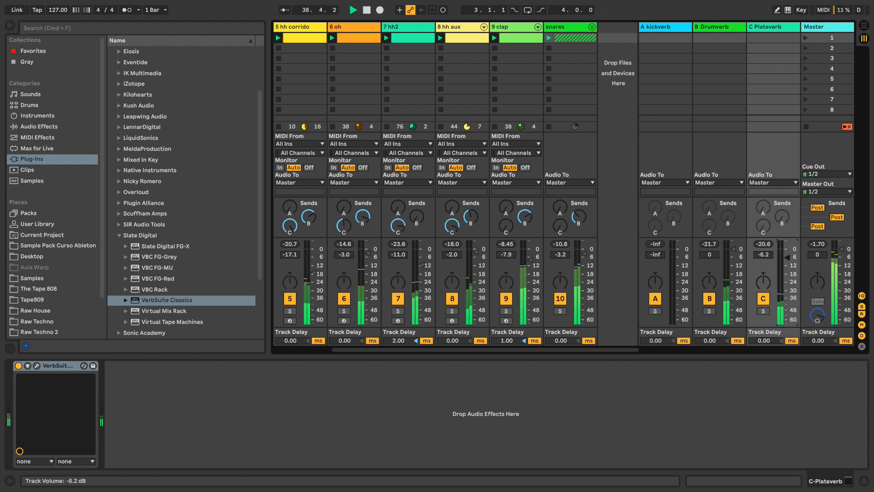
drag(788, 258, 788, 256)
- Switch the C Plateverb return off and on to compare the mix at the reduced reverb volume
click(767, 298)
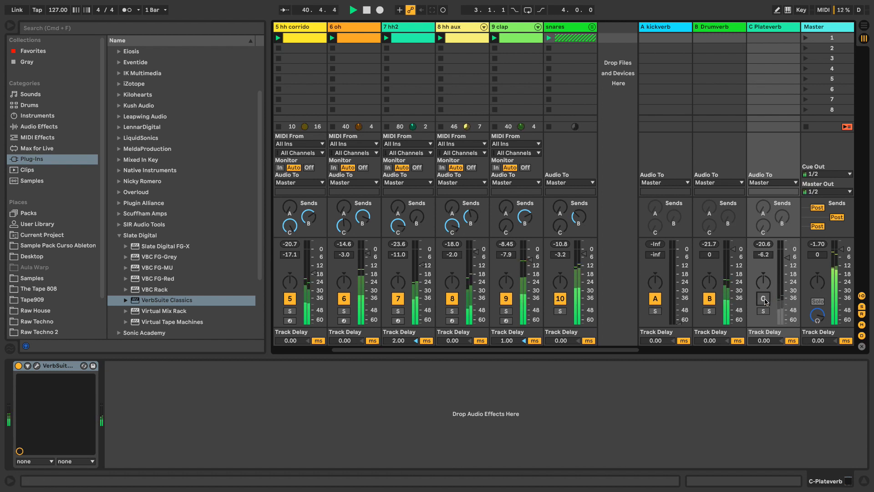
click(763, 312)
click(763, 311)
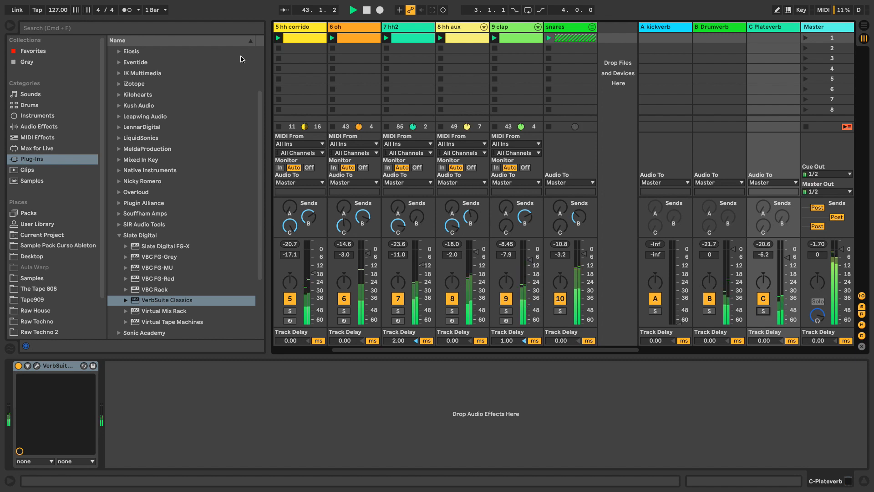
- Hide the browser, select the B Drumverb and C Plateverb returns together and toggle both off and on to compare the mix
key(super+alt+b)
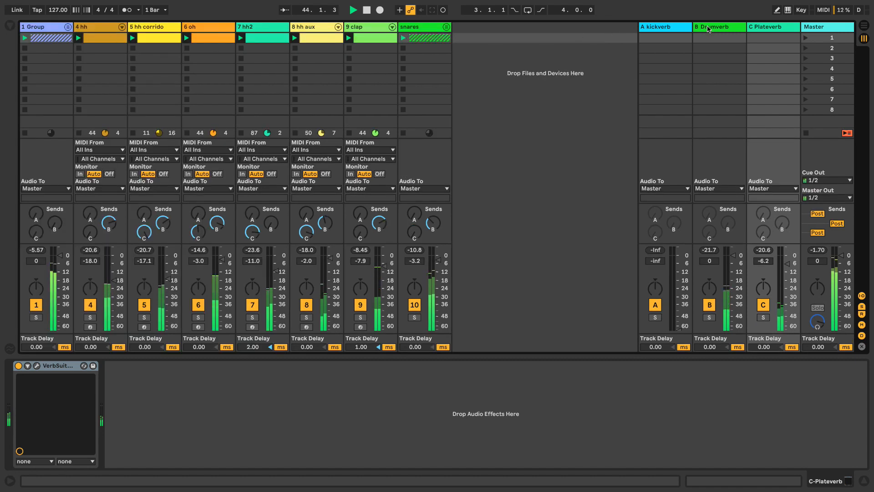
click(743, 29)
click(750, 27)
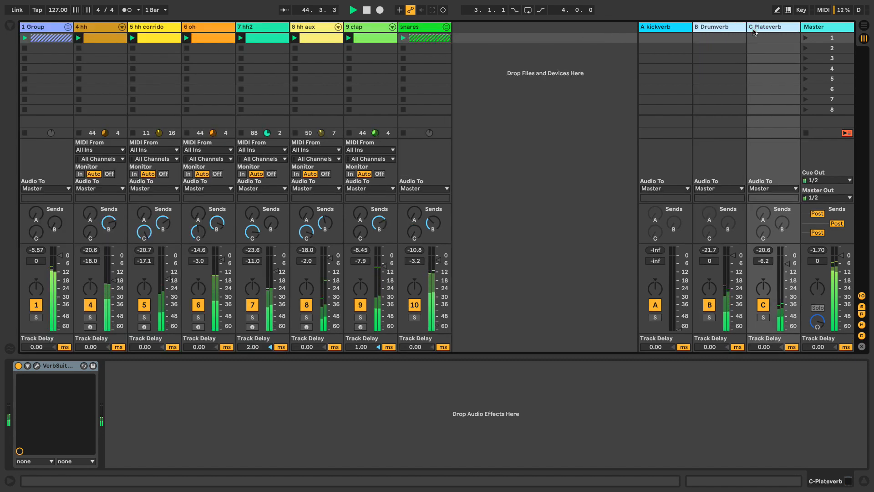
click(710, 305)
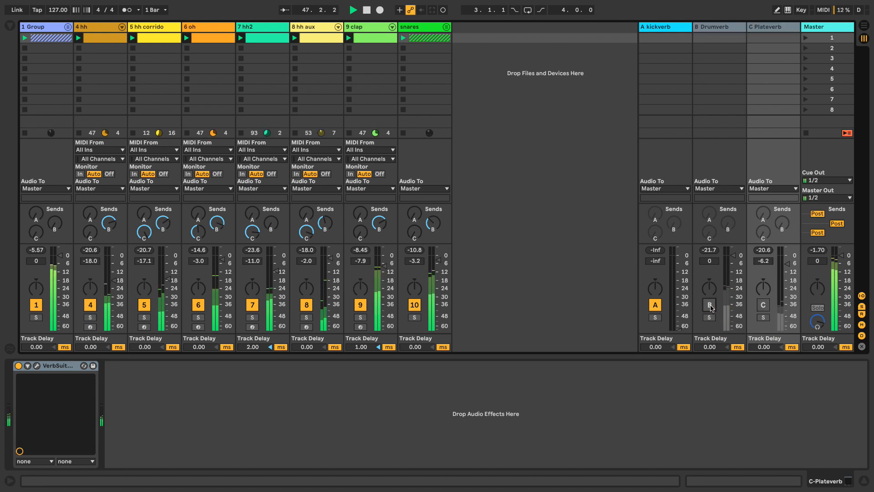
click(709, 305)
- Adjust the snares group's B Drumverb send during playback, settling on a lower level
drag(437, 225, 436, 264)
drag(414, 232, 433, 206)
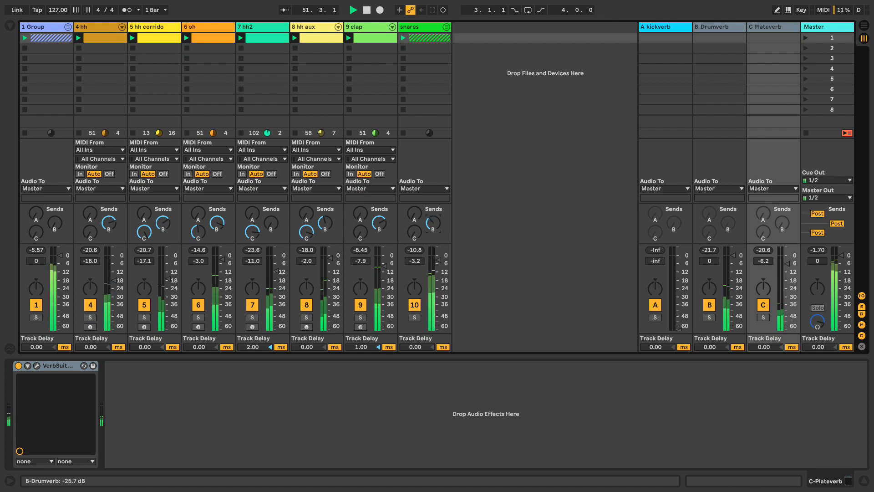
drag(433, 219, 433, 223)
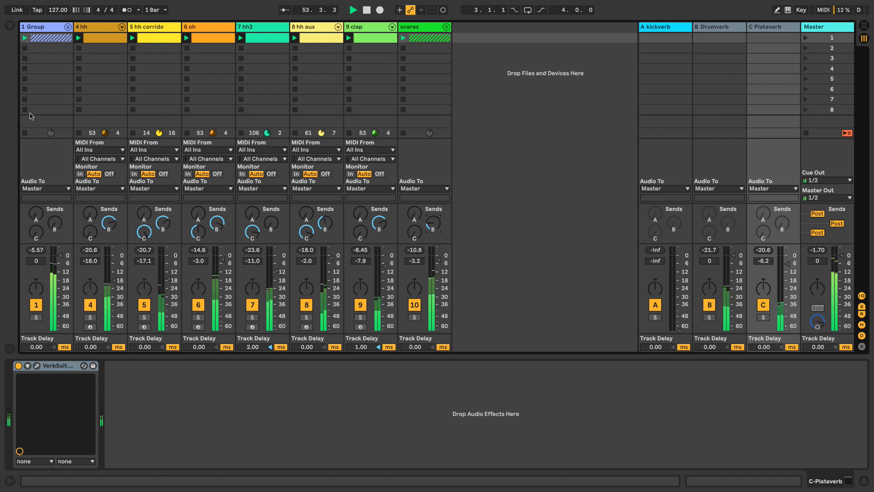
- Stop the playing clips of 1 Group and snares, and relaunch 1 Group's clips in scene 1
click(24, 48)
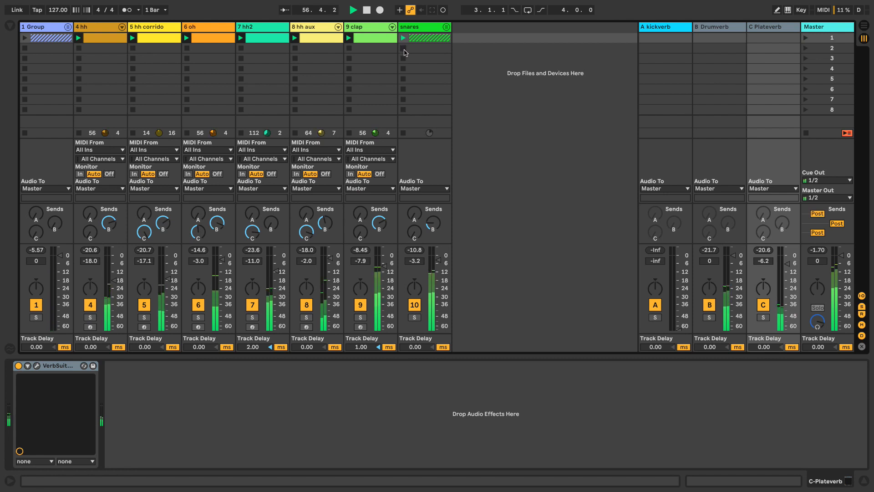
click(404, 48)
click(25, 38)
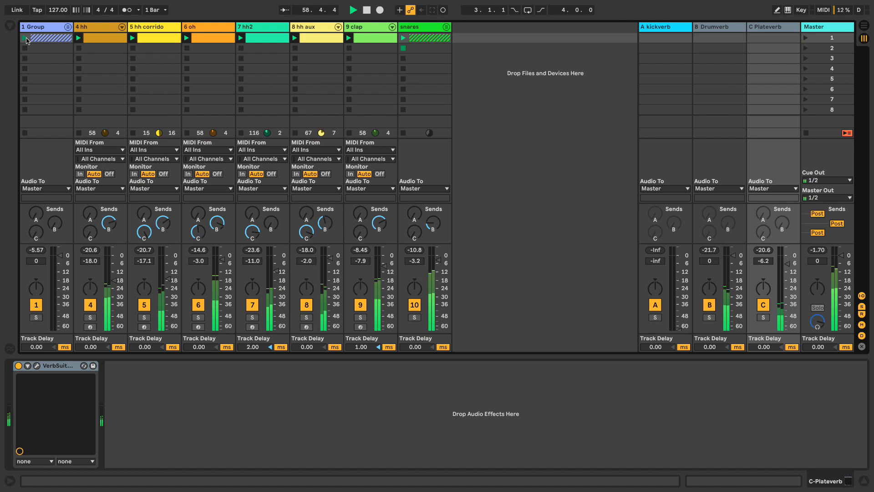